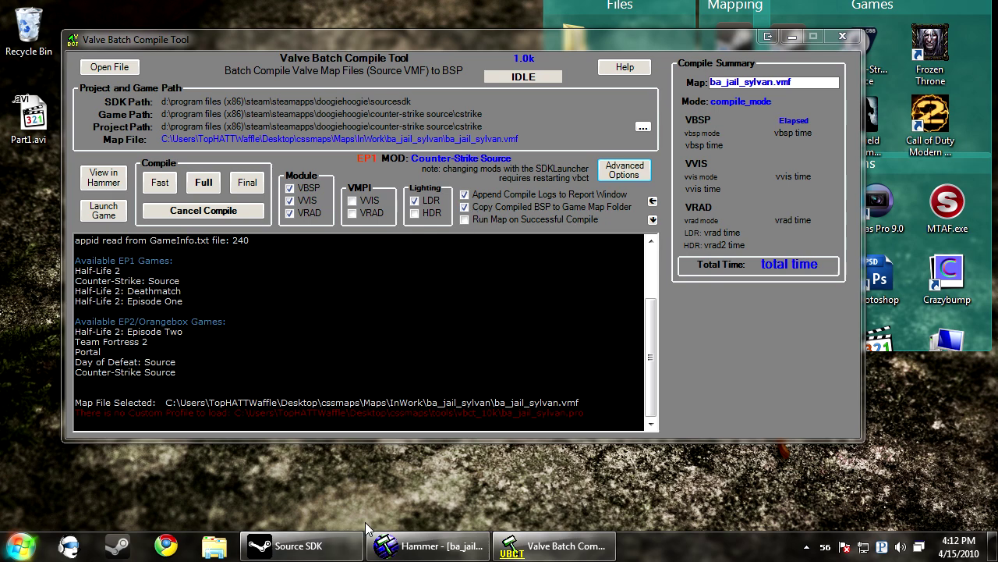
# Switch to Hammer with ba_jail_sylvan.vmf open and set the camera view to 3D Textured
pyautogui.moveTo(507, 533)
pyautogui.click(430, 545)
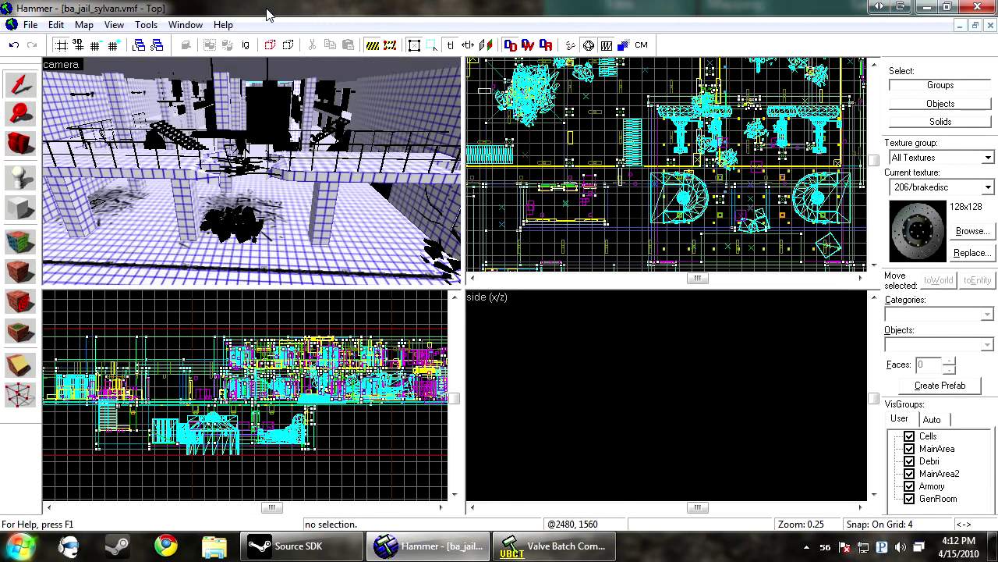
pyautogui.click(62, 64)
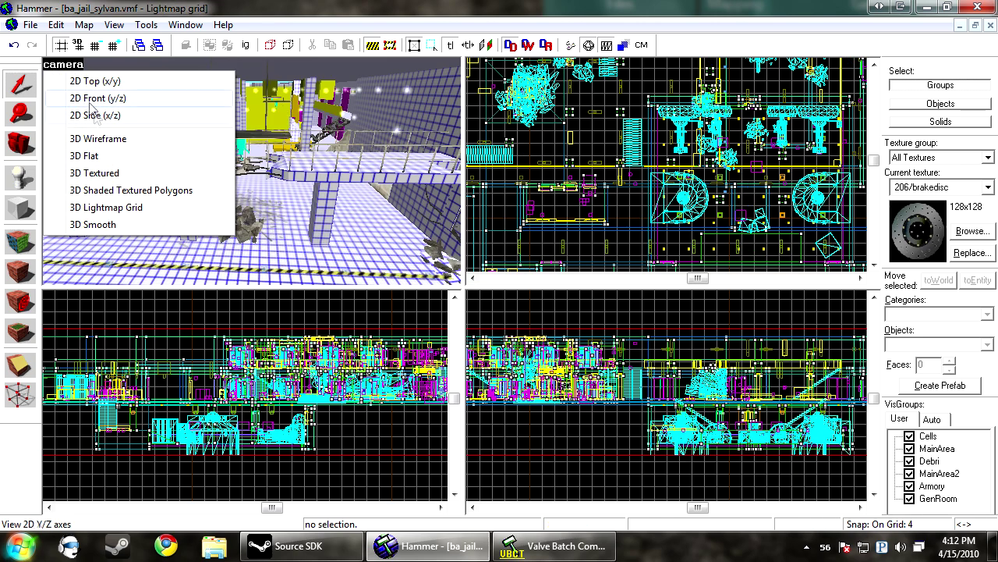
pyautogui.click(110, 172)
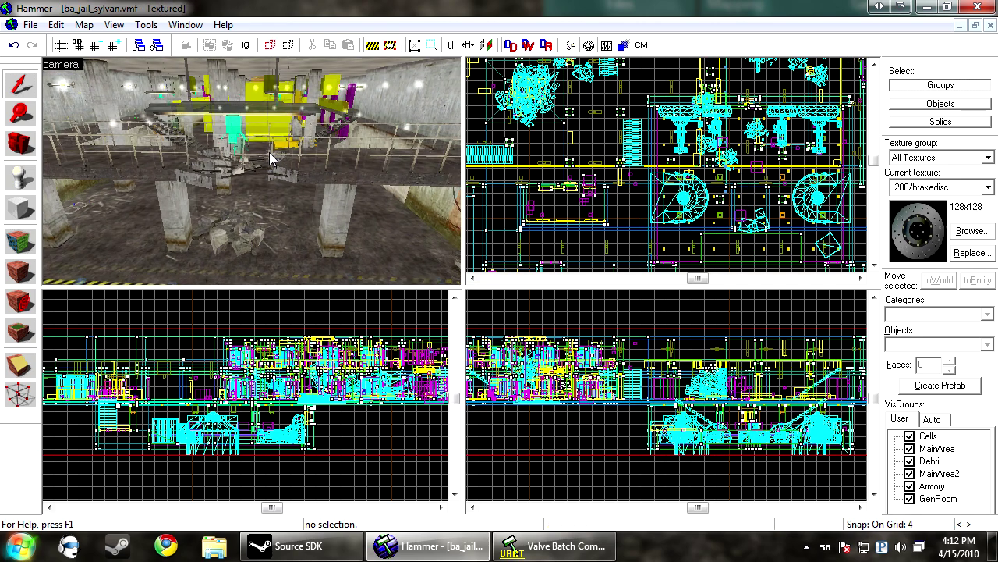
# Select the jagged func_detail brush at the edge of the broken floor, above the debris
pyautogui.press('z')
pyautogui.press('w')
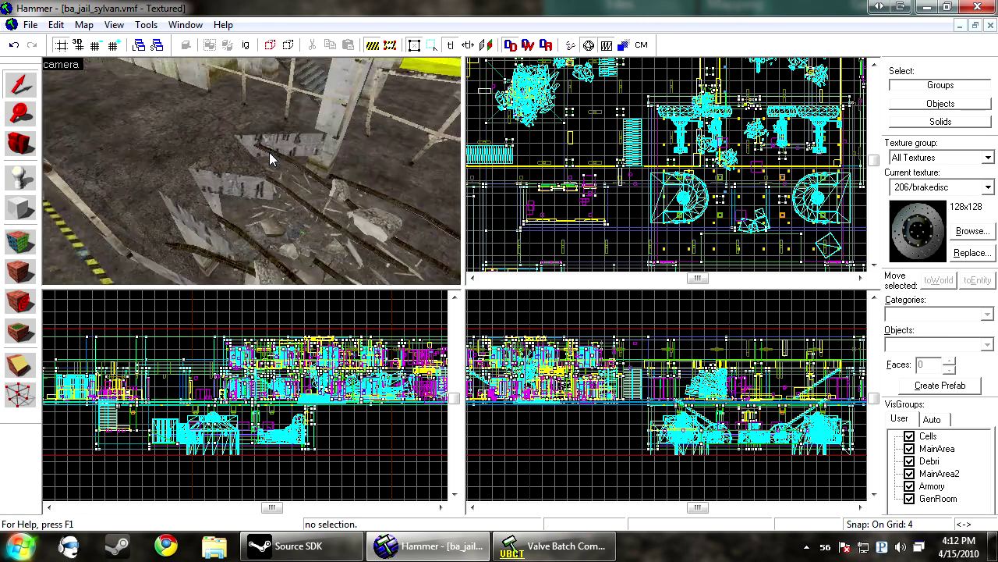
pyautogui.press('w')
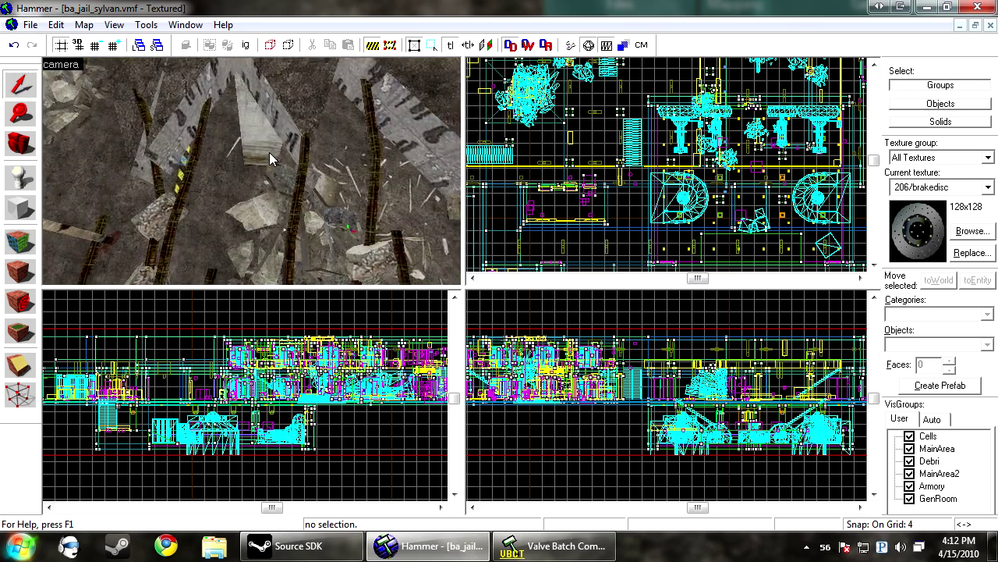
pyautogui.click(282, 121)
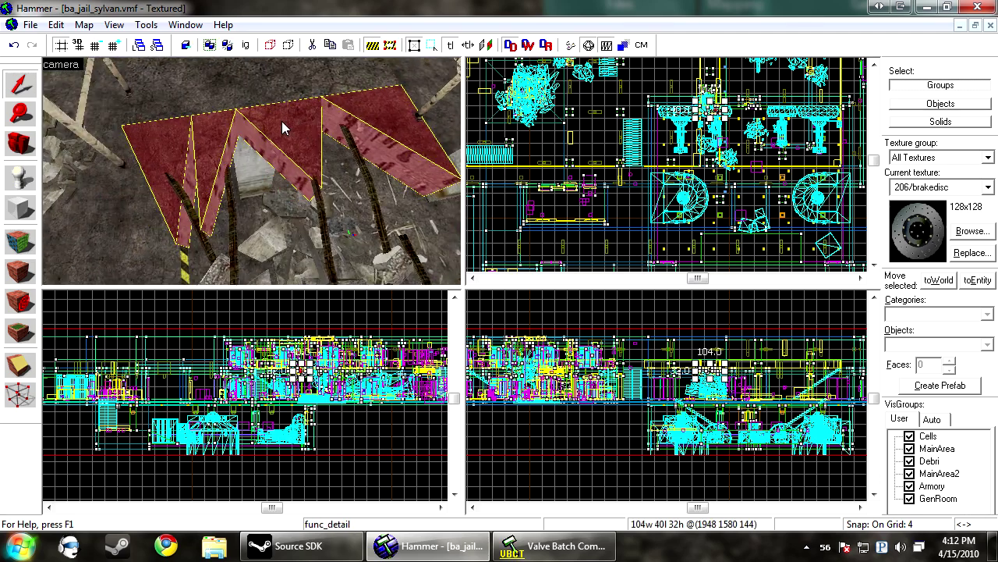
pyautogui.scroll(3, 687, 129)
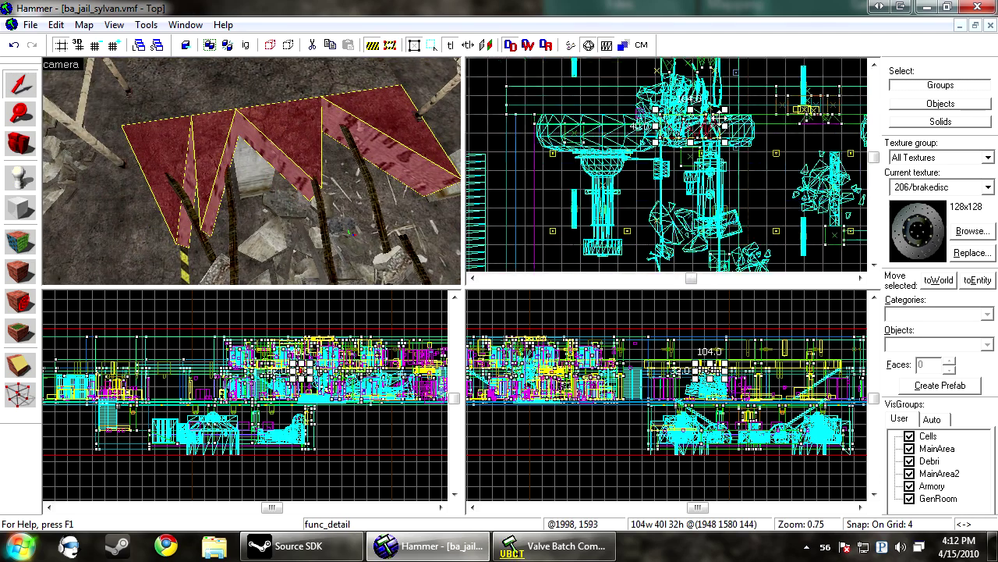
pyautogui.scroll(4, 749, 109)
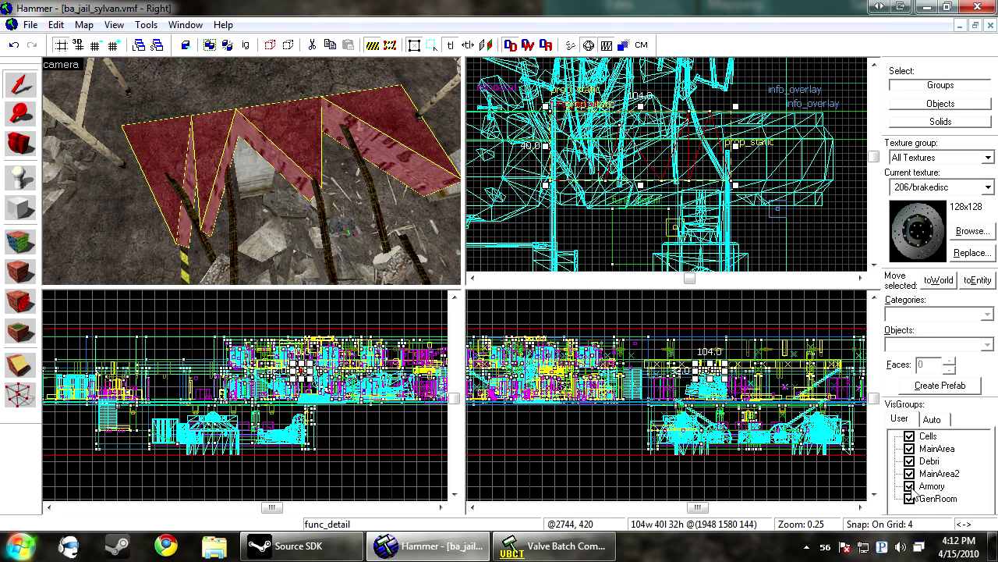
# Hide the GenRoom and Debri visgroups and reselect the jagged func_detail brush
pyautogui.click(910, 498)
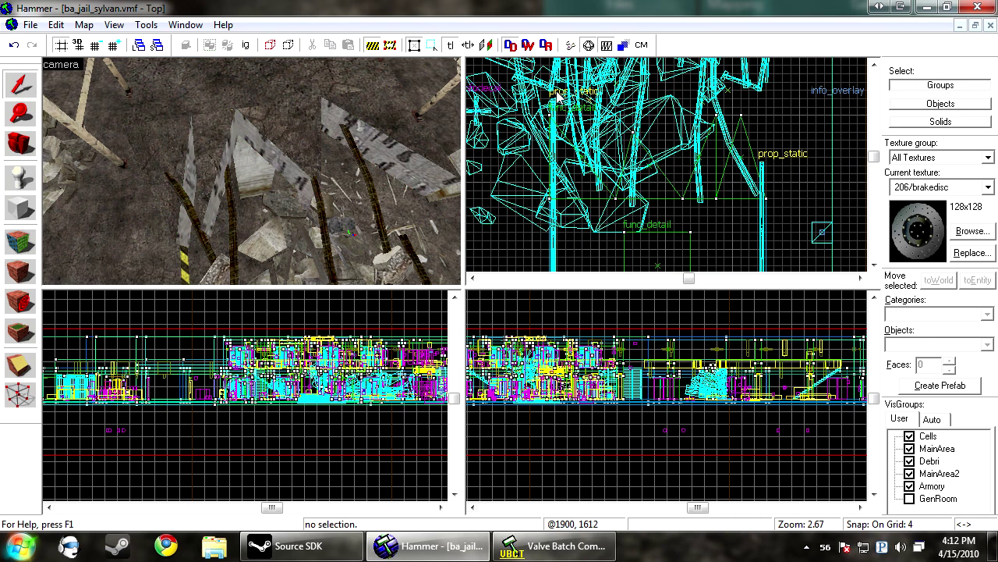
pyautogui.click(911, 461)
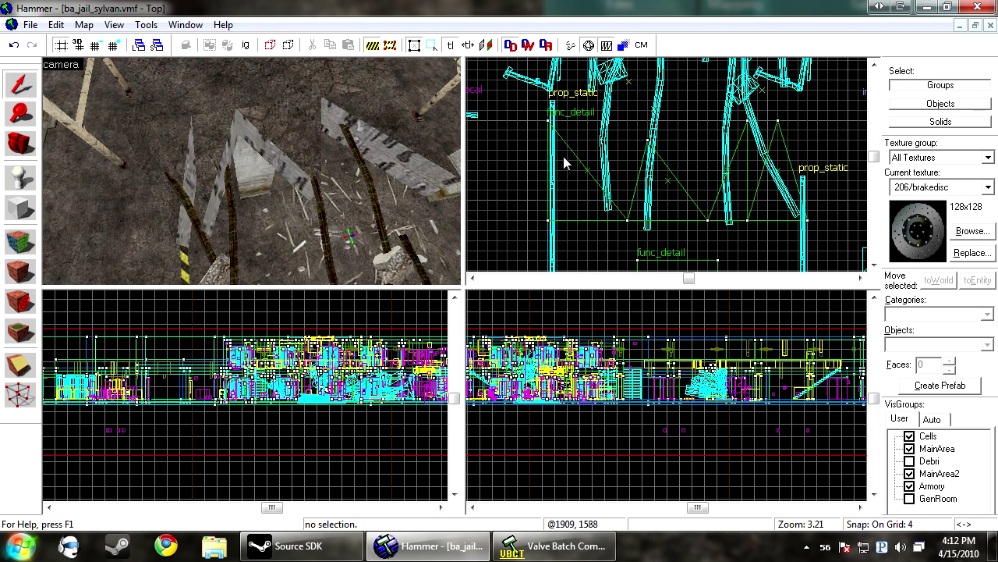
pyautogui.click(265, 128)
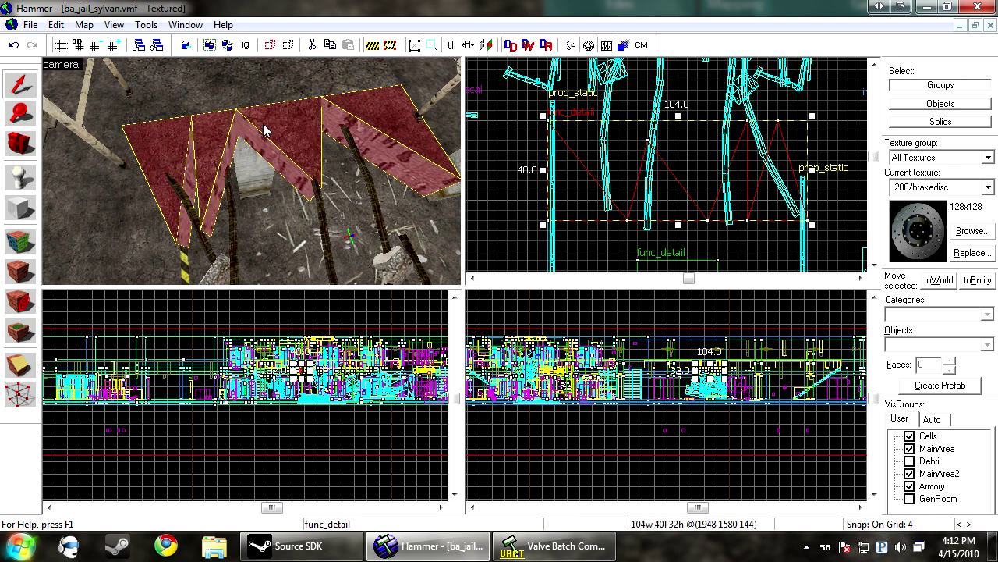
pyautogui.press('a')
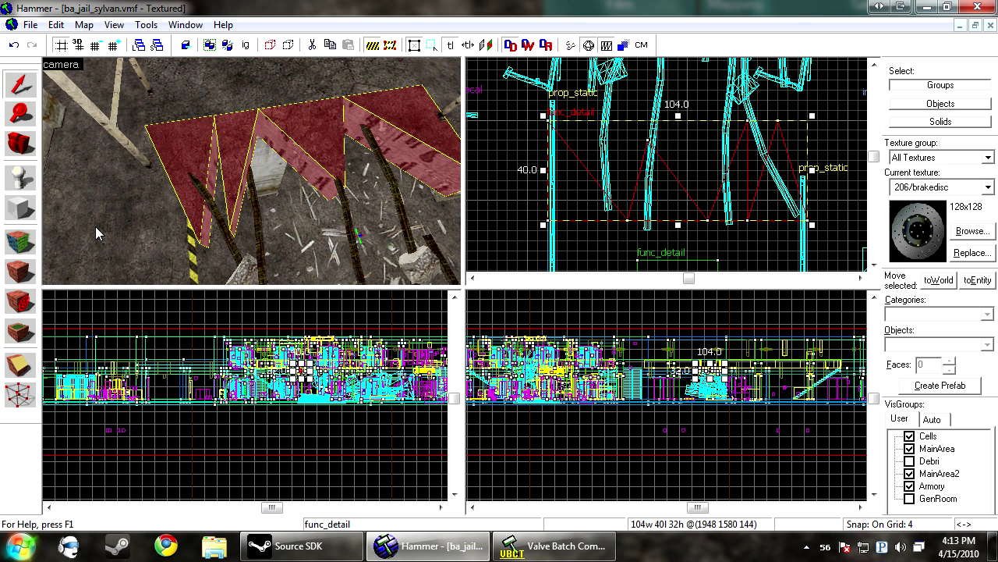
# Start vertex editing on the jagged brush, reduce the grid to 1 unit and select the middle spike's tip
pyautogui.click(16, 396)
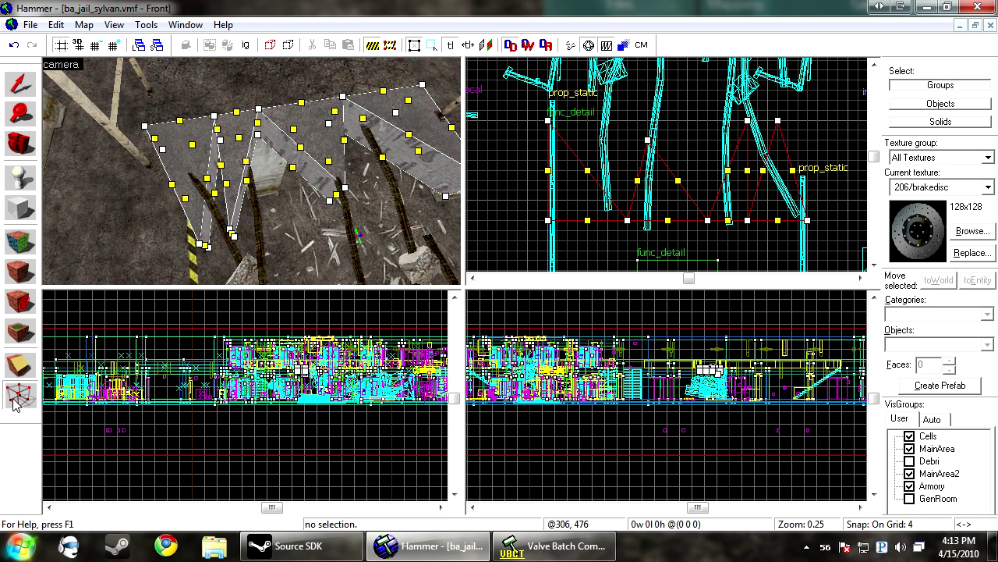
pyautogui.scroll(15, 671, 183)
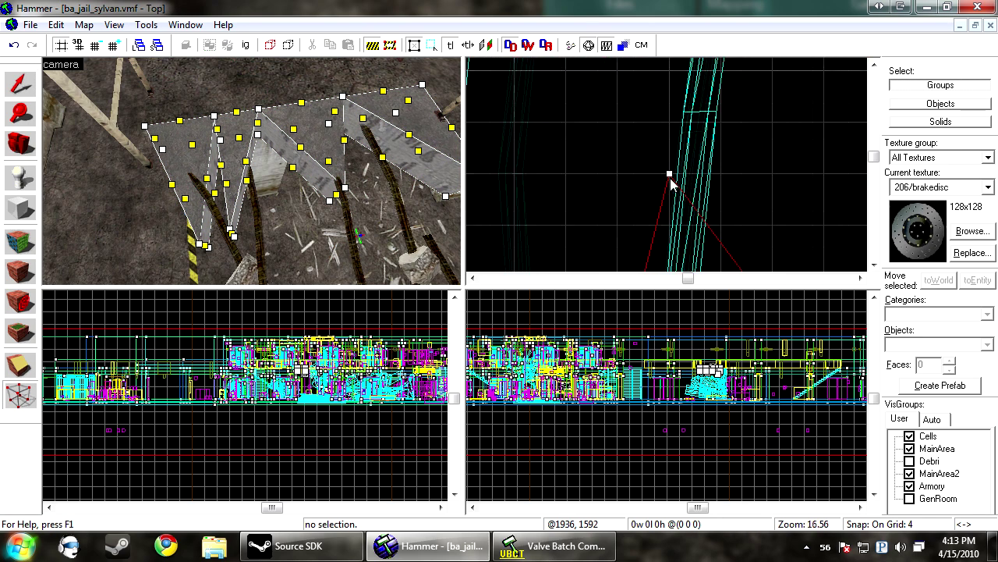
pyautogui.scroll(2, 669, 179)
pyautogui.press('[')
pyautogui.press('[')
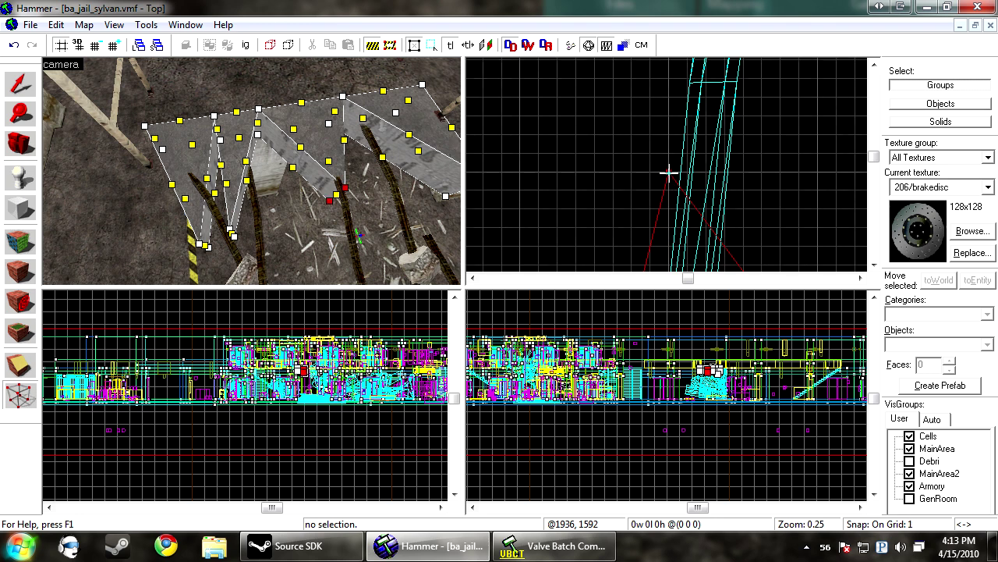
pyautogui.moveTo(669, 173)
pyautogui.mouseDown()
pyautogui.moveTo(705, 234)
pyautogui.moveTo(816, 153)
pyautogui.moveTo(678, 112)
pyautogui.moveTo(675, 195)
pyautogui.moveTo(667, 179)
pyautogui.mouseUp()
pyautogui.scroll(-8, 667, 180)
pyautogui.scroll(5, 421, 152)
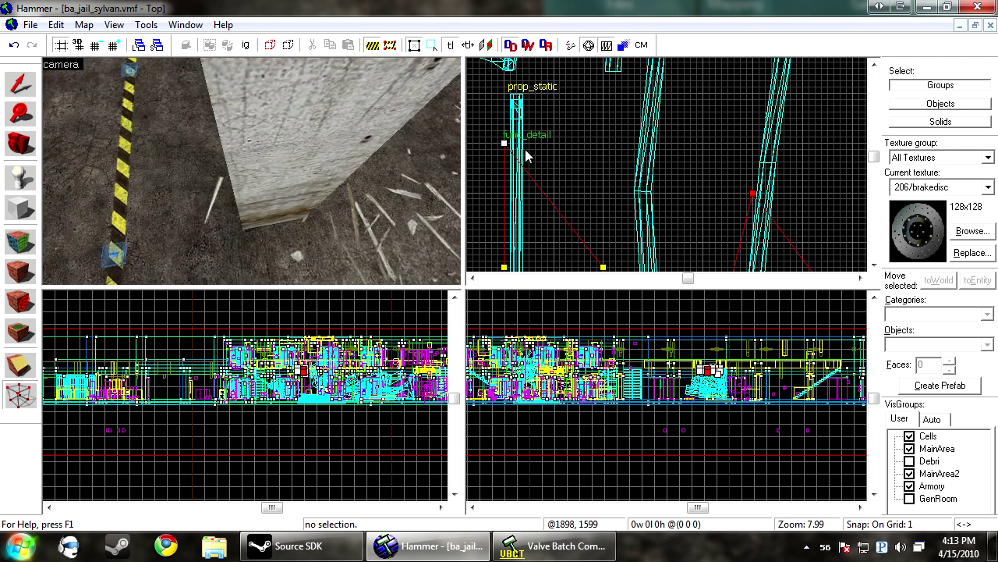
# Shift the narrow spike tips at the brush's east end by about 3 units, and finish vertex editing with nothing selected
pyautogui.scroll(2, 524, 154)
pyautogui.scroll(2, 508, 138)
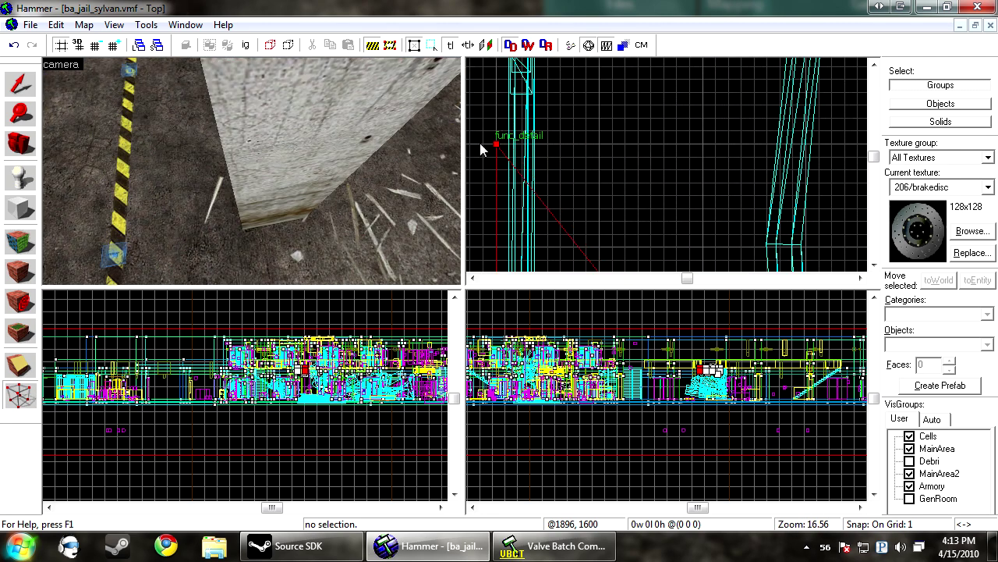
pyautogui.scroll(-3, 258, 148)
pyautogui.scroll(-5, 741, 166)
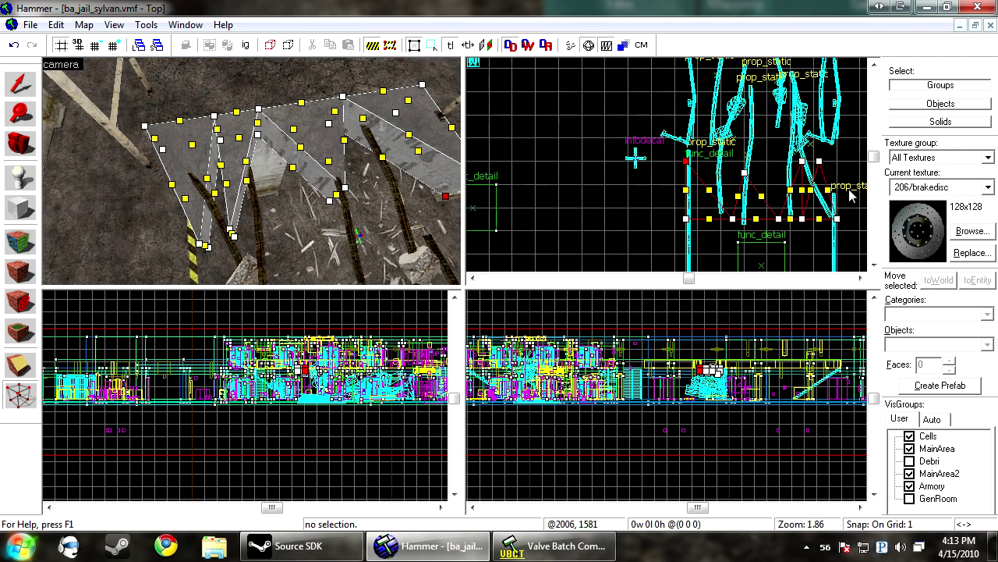
pyautogui.scroll(4, 737, 174)
pyautogui.moveTo(737, 173)
pyautogui.mouseDown()
pyautogui.moveTo(722, 191)
pyautogui.moveTo(698, 174)
pyautogui.moveTo(736, 174)
pyautogui.moveTo(709, 174)
pyautogui.mouseUp()
pyautogui.scroll(-7, 700, 175)
pyautogui.scroll(6, 741, 178)
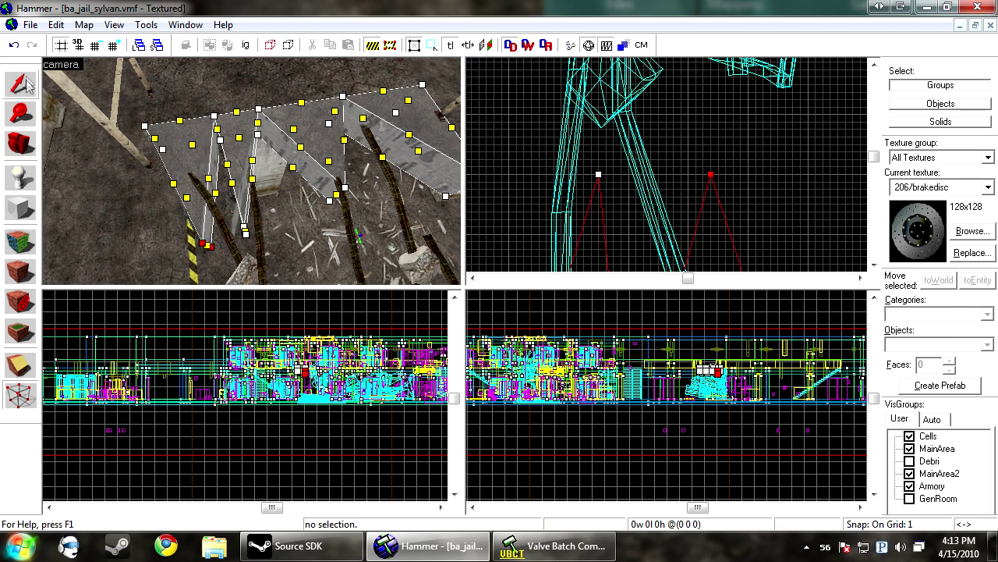
pyautogui.hotkey('shift', 's')
pyautogui.press('Escape')
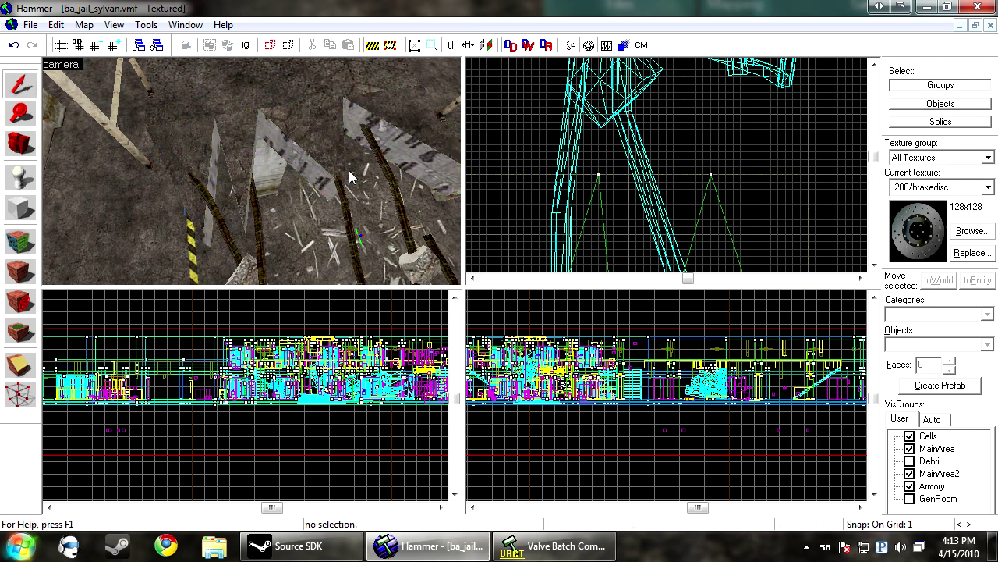
# Examine the main area around the broken floor, including its railings, stairs, walls and concrete pillars
pyautogui.press('a')
pyautogui.press('z')
pyautogui.press('s')
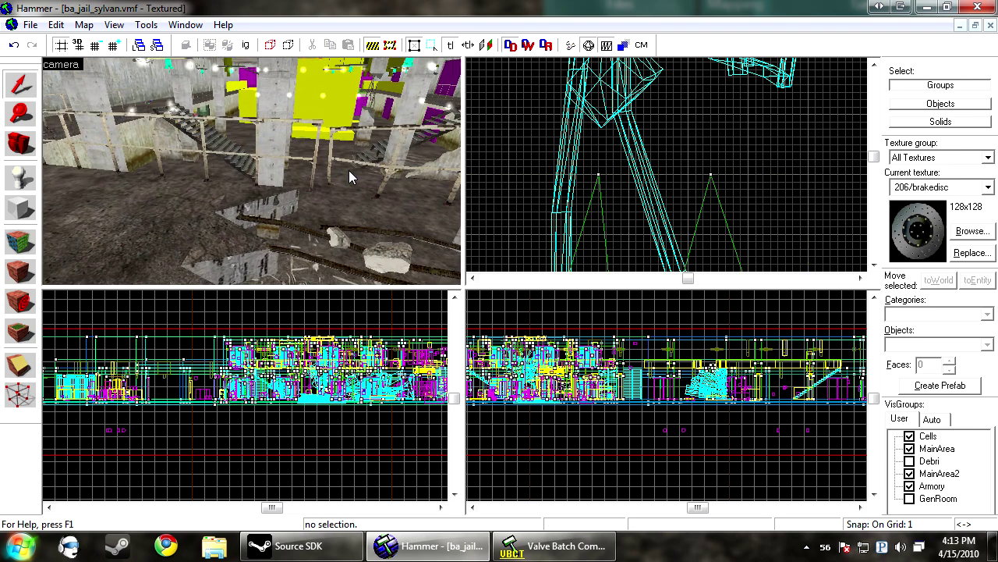
pyautogui.press('s')
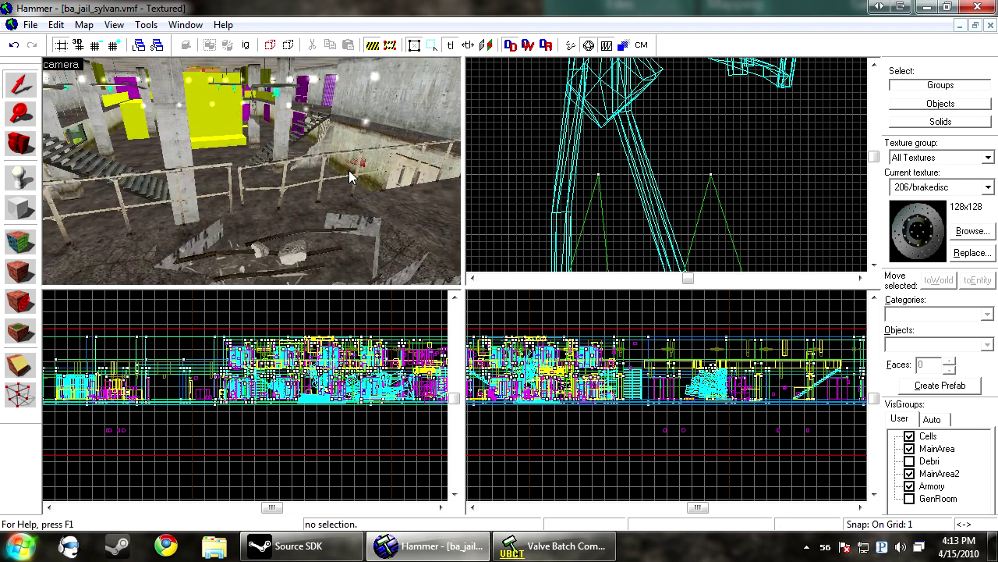
pyautogui.press('w')
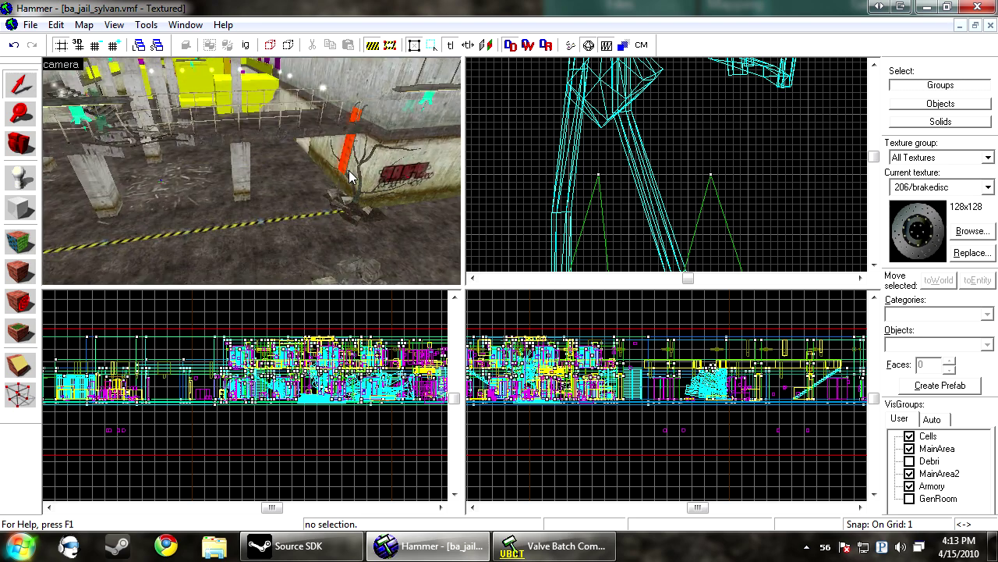
pyautogui.press('s')
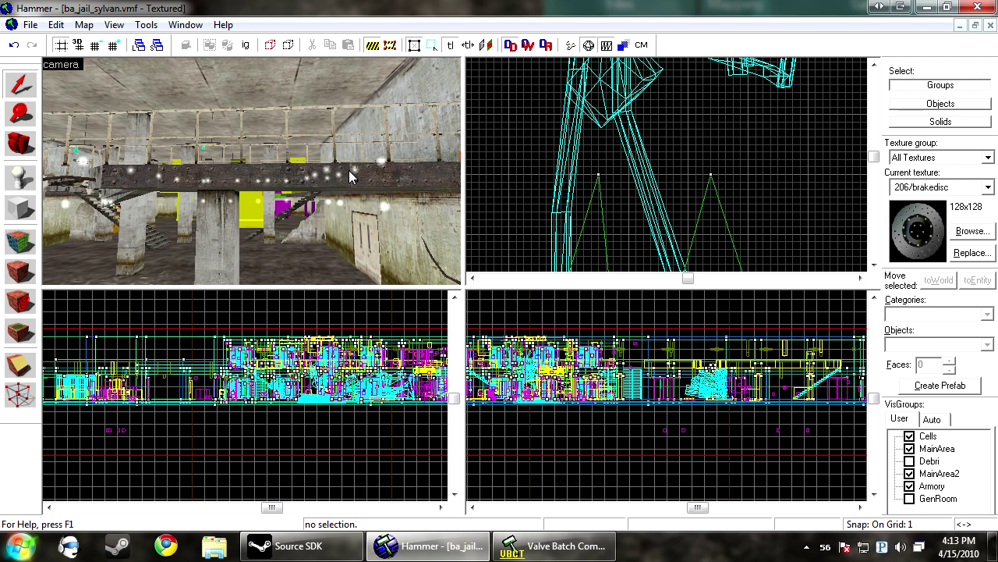
pyautogui.press('w')
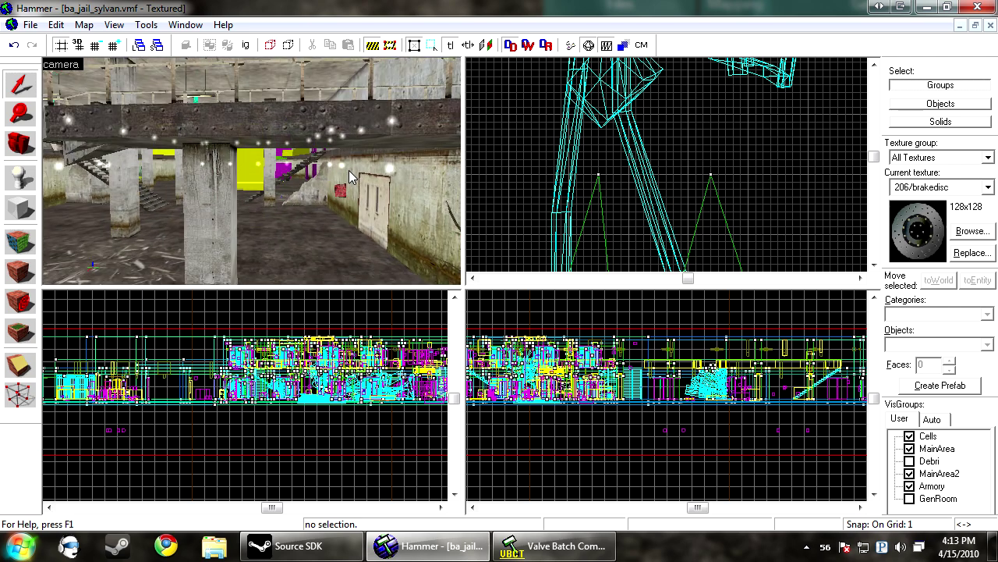
pyautogui.press('s')
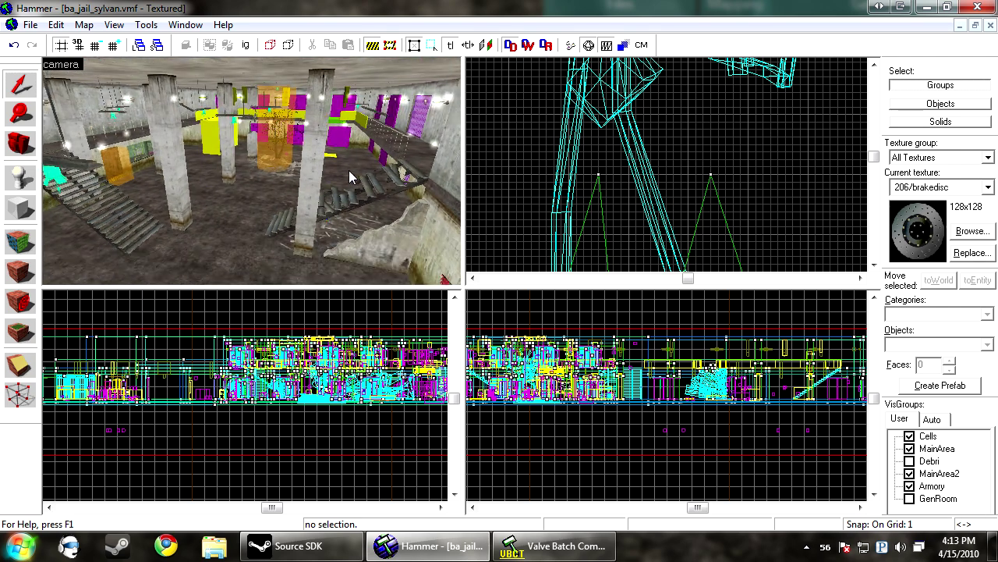
pyautogui.press('w')
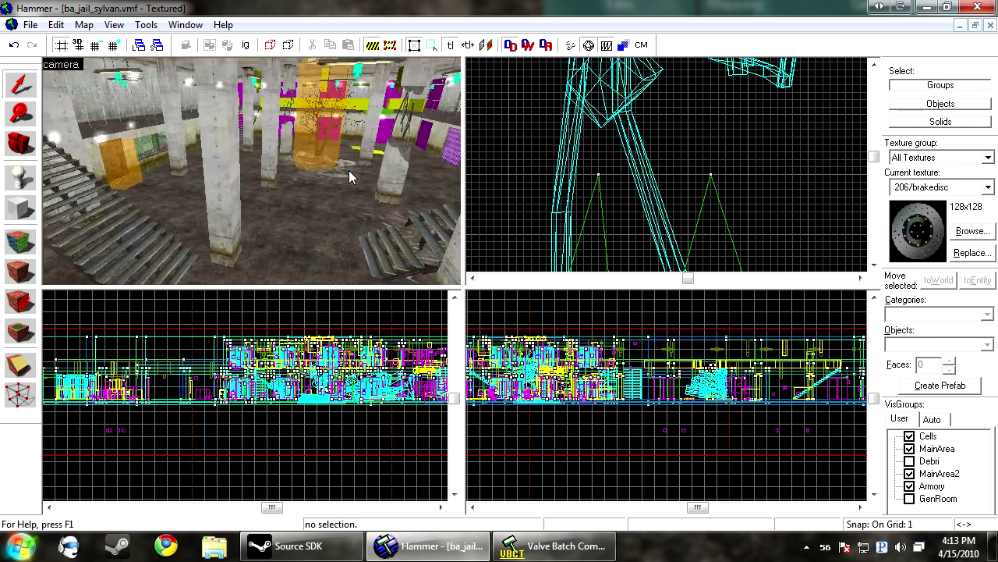
pyautogui.press('s')
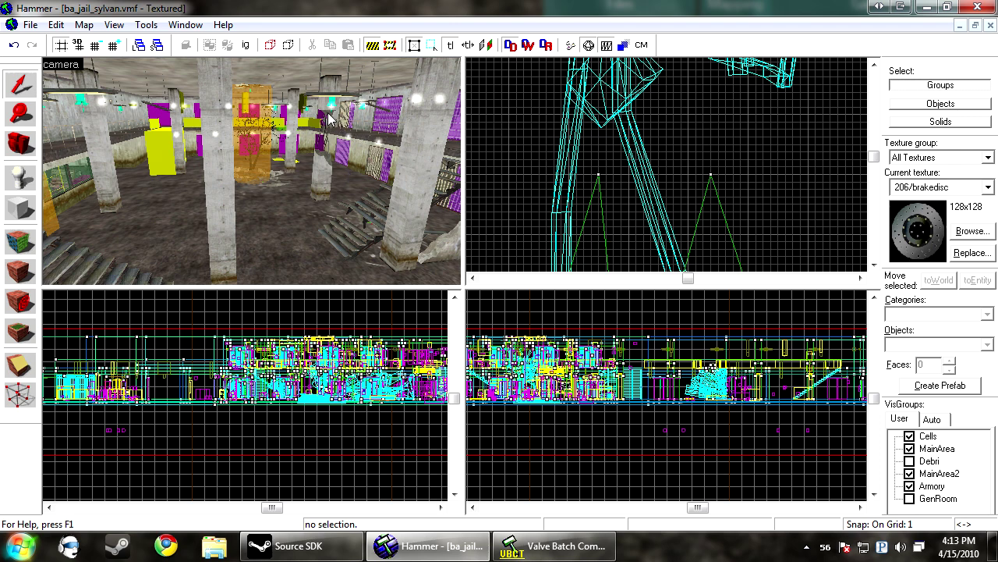
# Check the object properties of a concrete pillar in the main area, and leave it unchanged and deselected
pyautogui.click(219, 209)
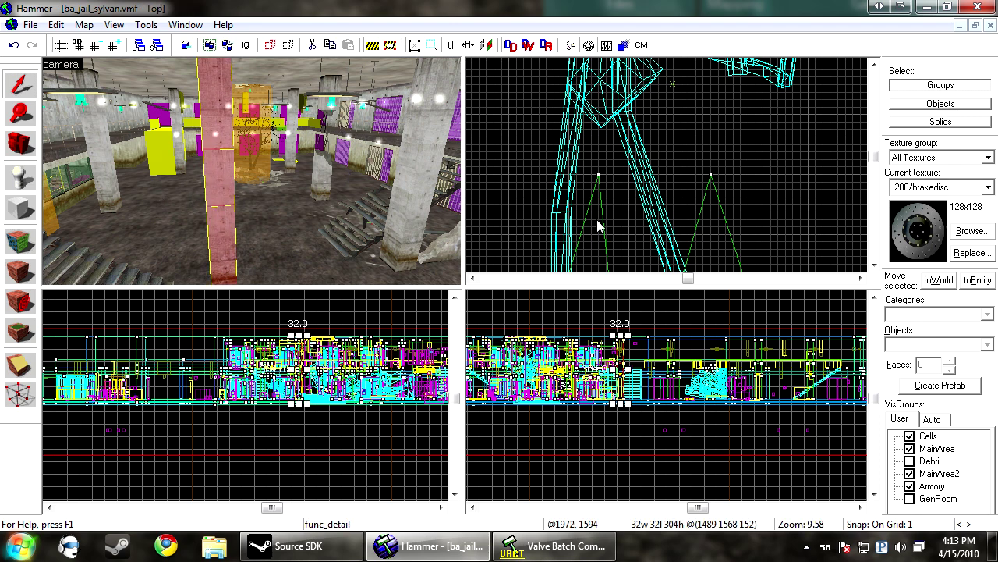
pyautogui.click(519, 192)
pyautogui.press('w')
pyautogui.press('a')
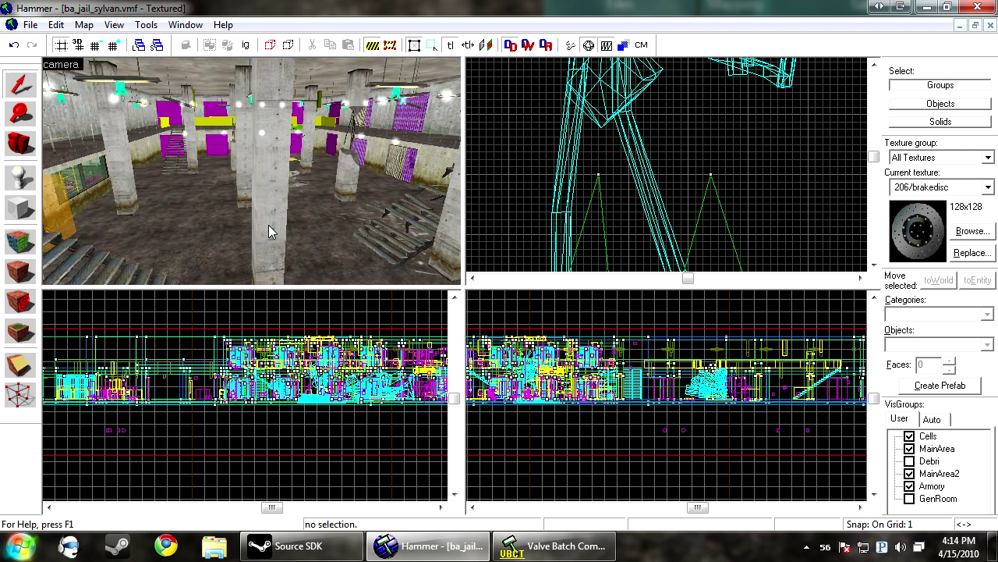
pyautogui.click(268, 225)
pyautogui.hotkey('alt', 'Return')
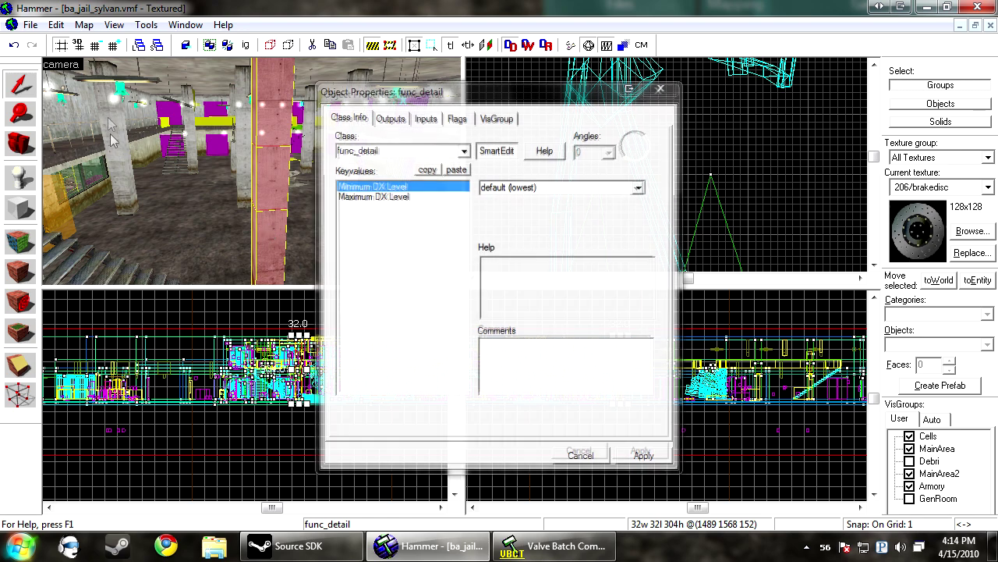
pyautogui.click(595, 459)
pyautogui.click(745, 161)
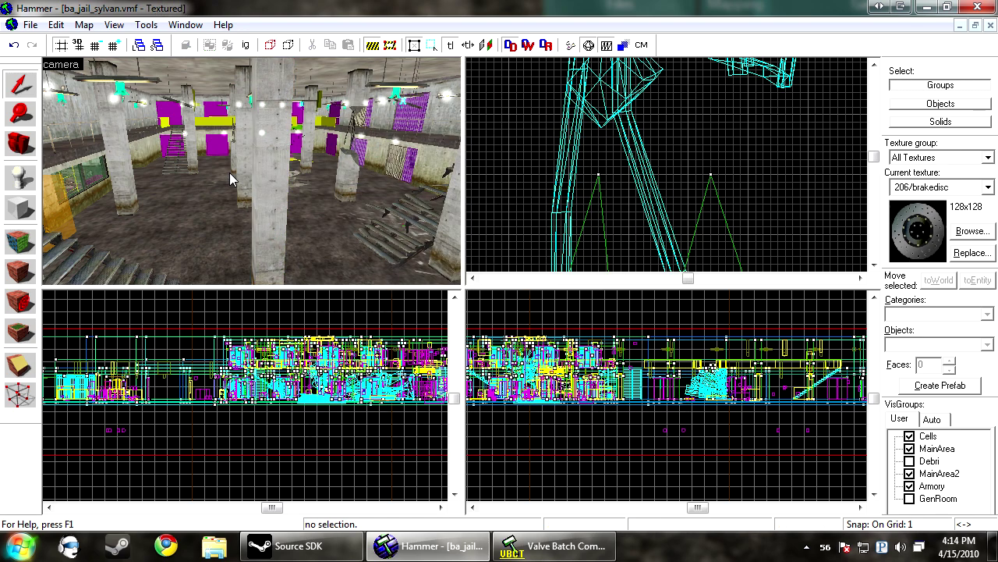
# Examine the wire-mesh window in the main area's wall from outside and from the room behind it
pyautogui.press('z')
pyautogui.press('w')
pyautogui.press('Left')
pyautogui.press('w')
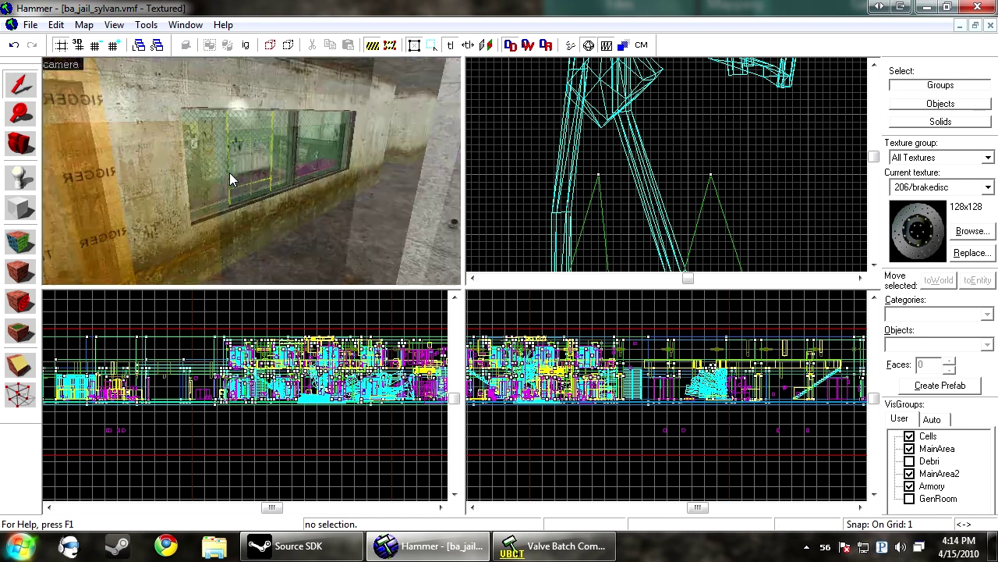
pyautogui.press('s')
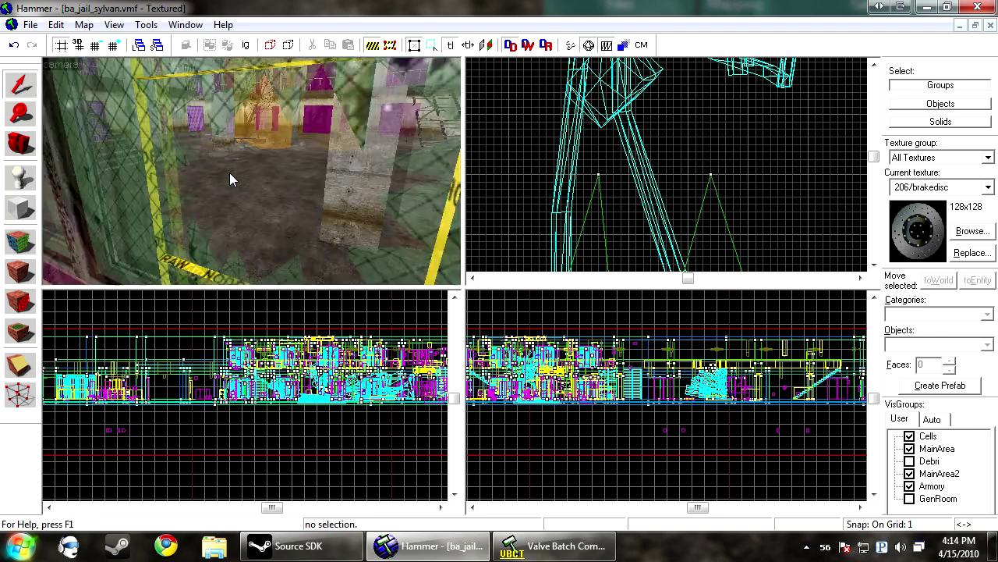
pyautogui.press('w')
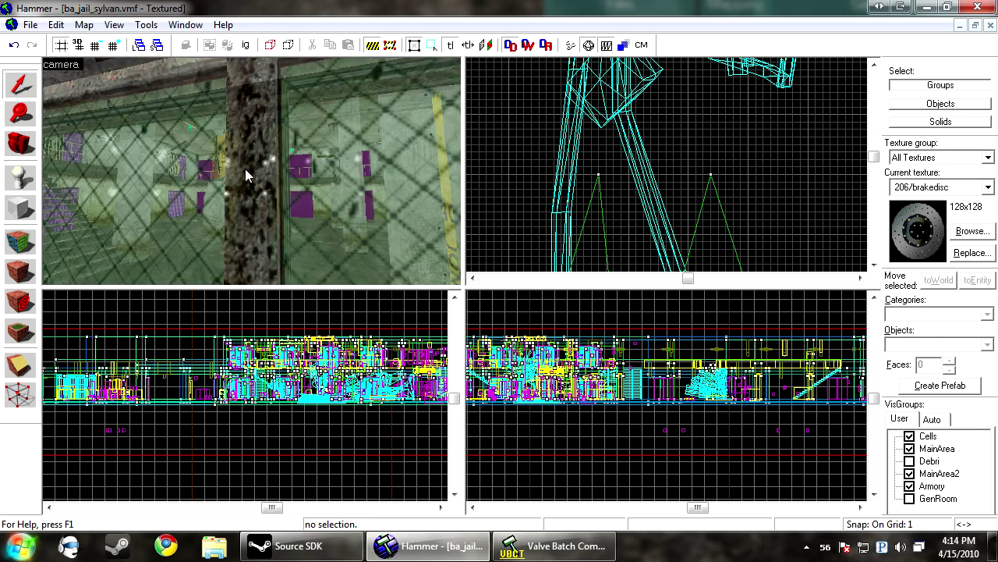
# Inspect the rusty frame of the wire-mesh window by selecting it, and leave it unchanged and deselected
pyautogui.press('s')
pyautogui.click(242, 169)
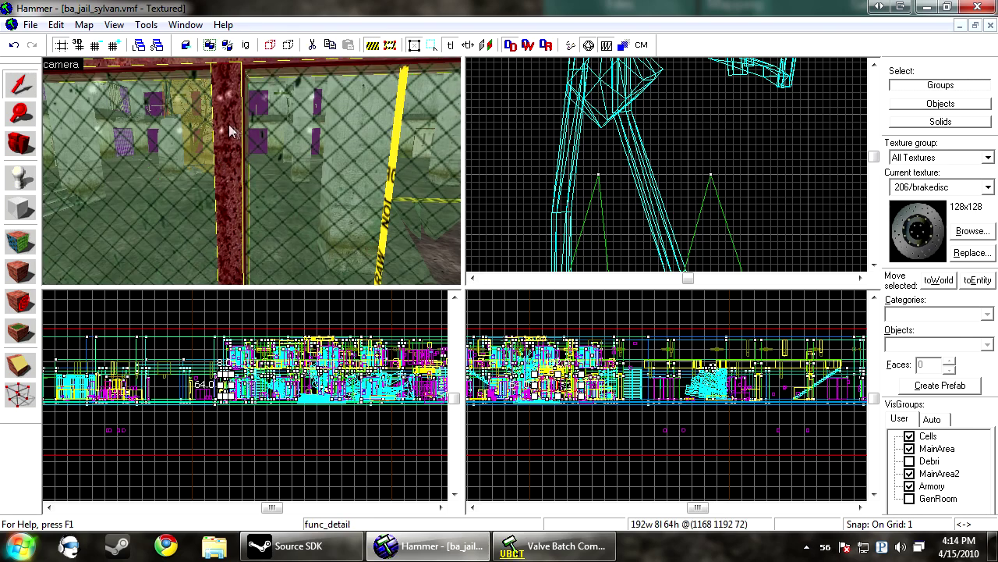
pyautogui.press('s')
pyautogui.click(574, 112)
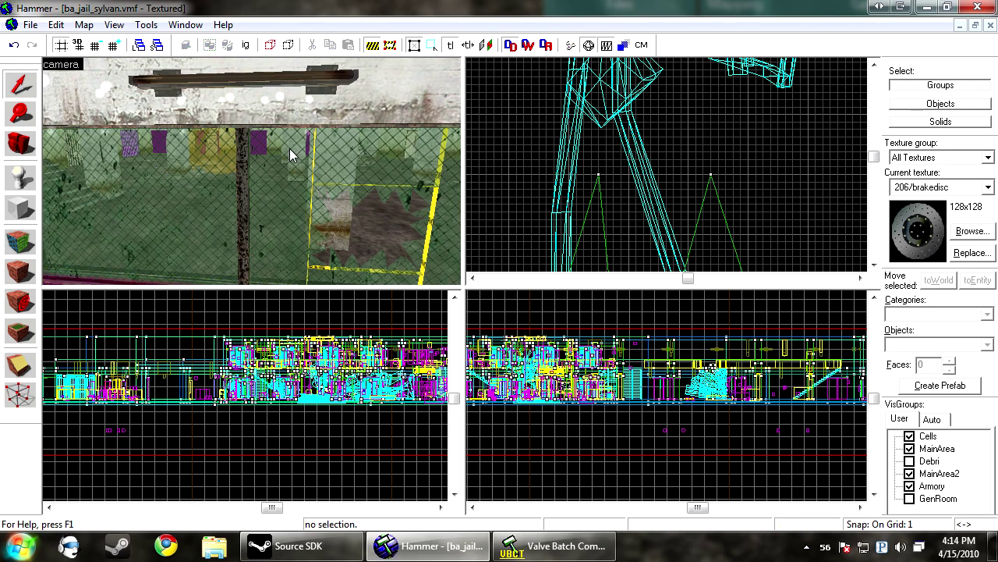
# Examine the barred cells, the walkway railings and the broken walls and pillars around the main area
pyautogui.press('z')
pyautogui.press('s')
pyautogui.press('w')
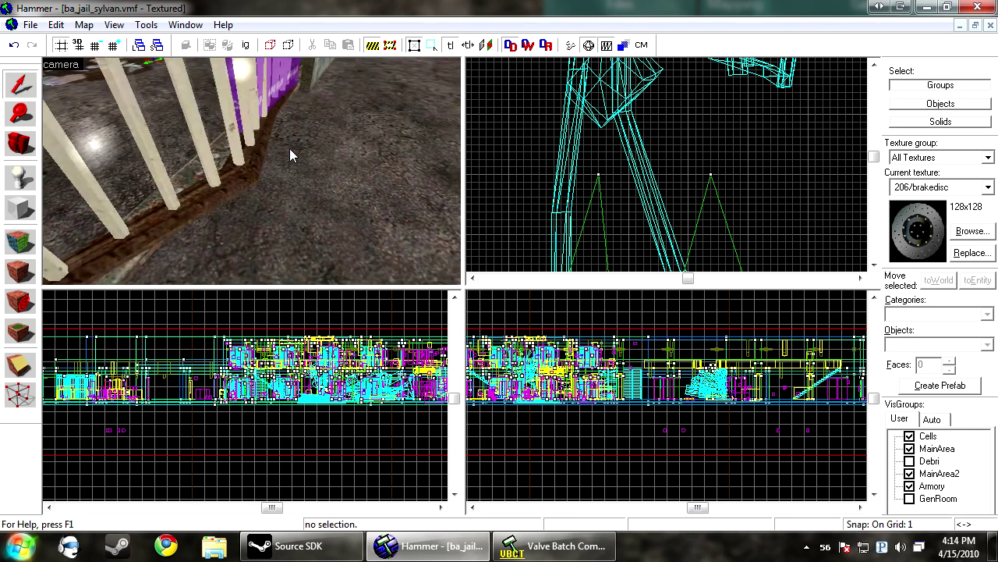
pyautogui.press('z')
pyautogui.press('z')
pyautogui.press('w')
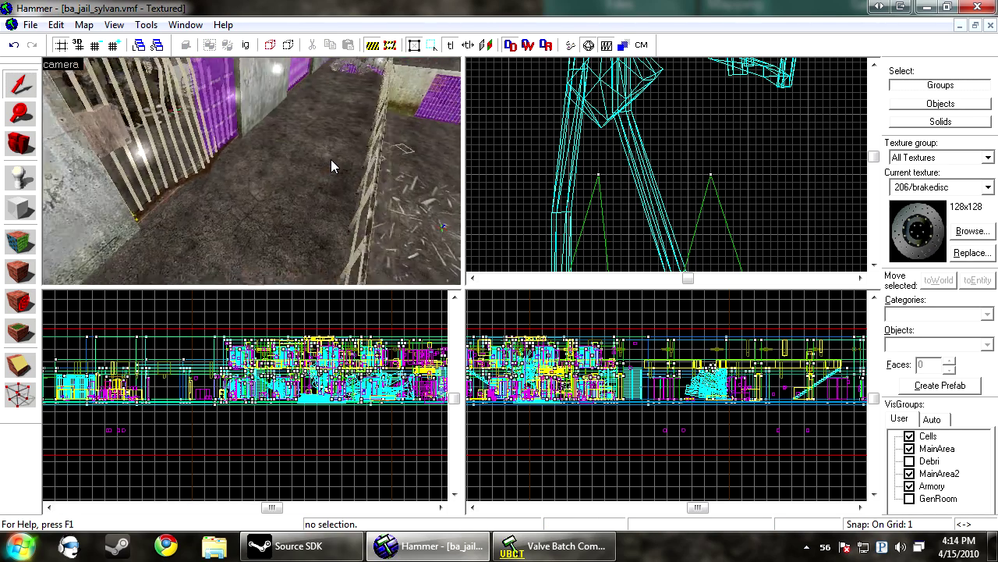
pyautogui.press('Left')
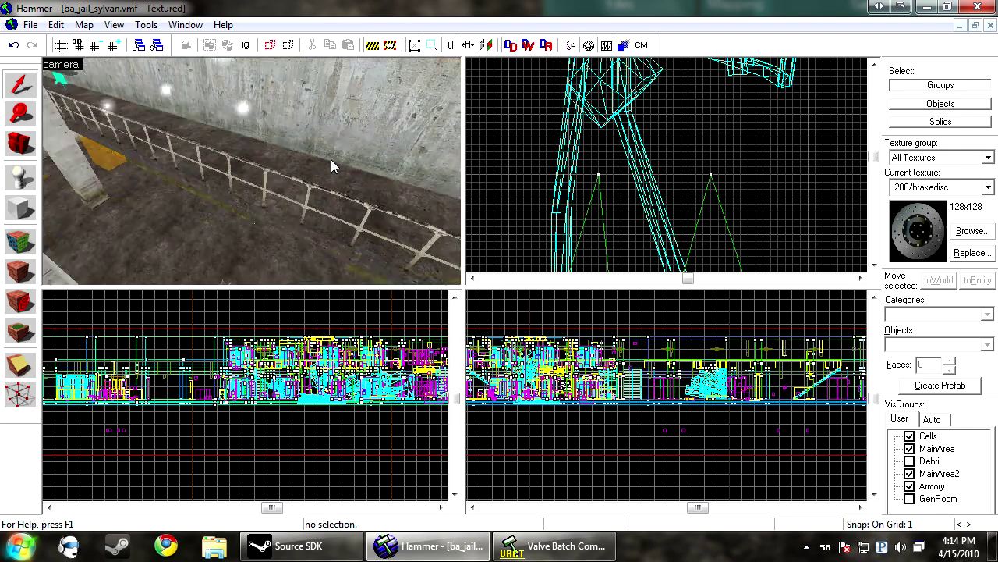
pyautogui.press('s')
pyautogui.press('Left')
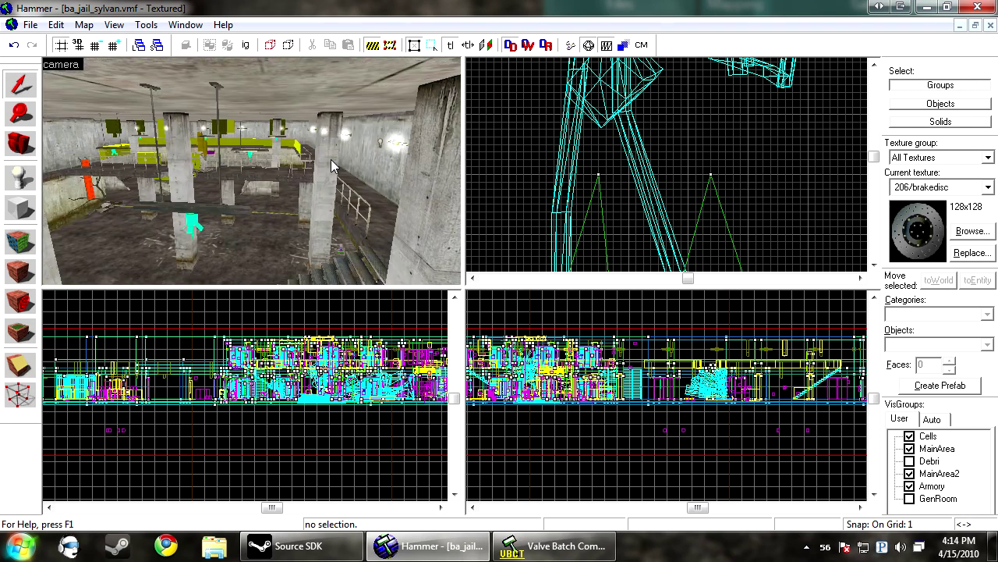
pyautogui.press('w')
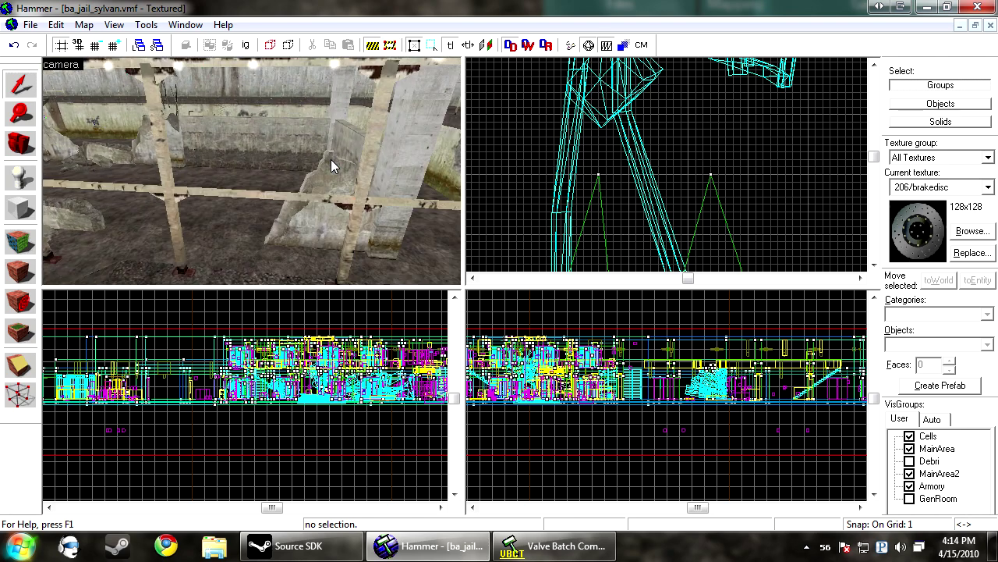
# Review the Run Map compile options and close them without compiling
pyautogui.click(570, 45)
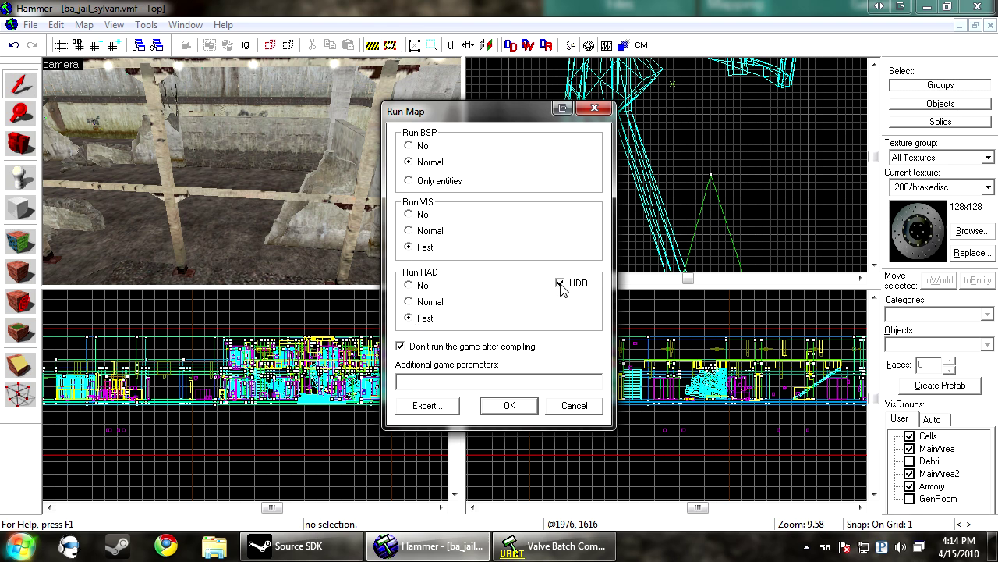
pyautogui.click(575, 411)
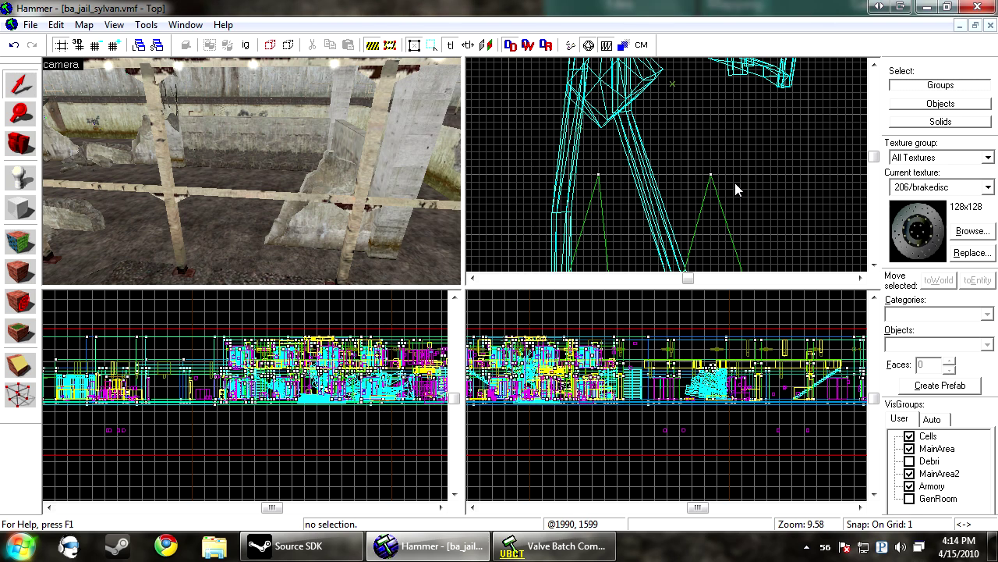
# Make the hidden Debri and GenRoom VisGroups visible in the map
pyautogui.press('s')
pyautogui.press('Down')
pyautogui.press('Down')
pyautogui.press('Down')
pyautogui.press('Down')
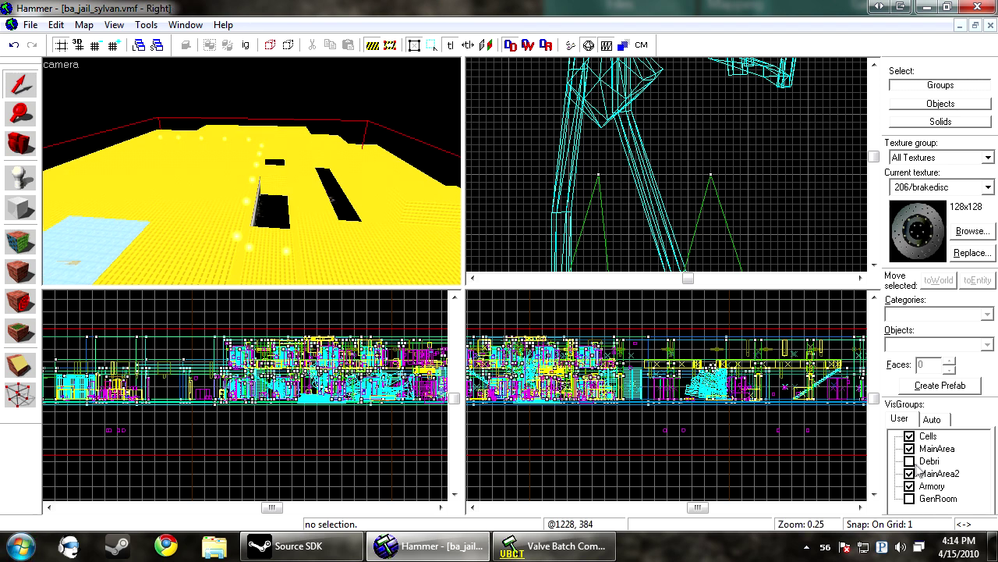
pyautogui.click(909, 499)
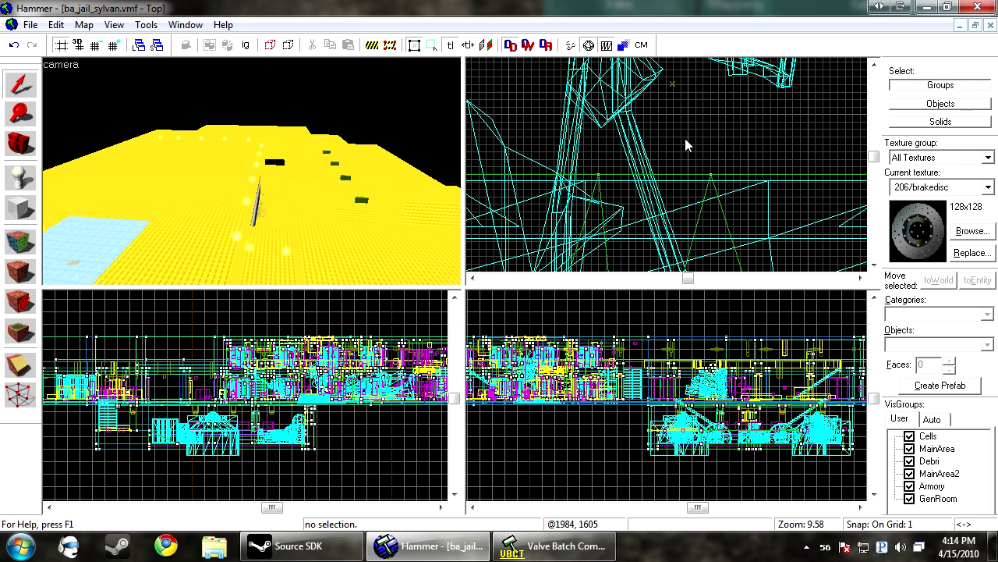
# Check the cordon texture in the Counter-Strike: Source game configuration, leaving the options unchanged
pyautogui.scroll(2, 328, 119)
pyautogui.press('Up')
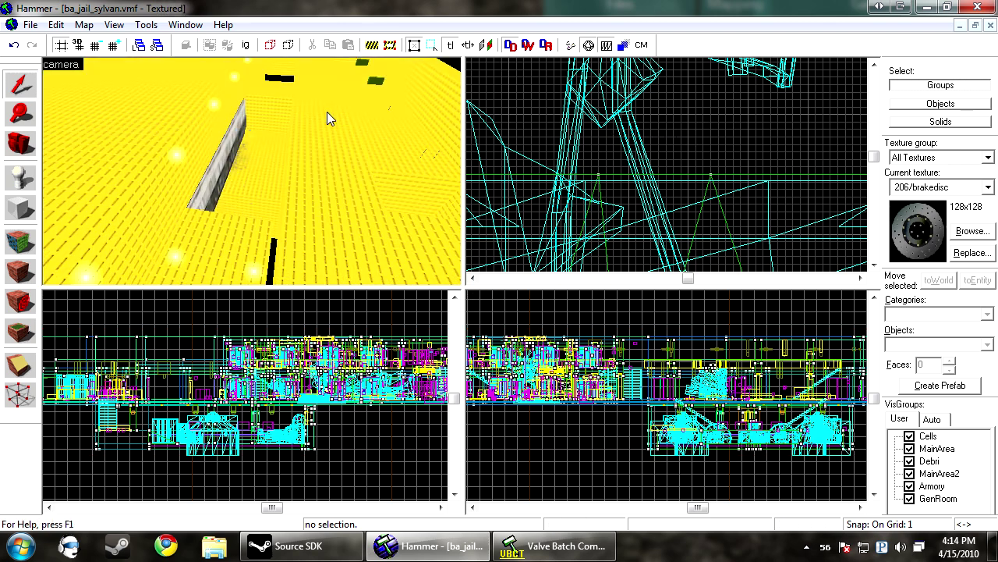
pyautogui.press('Up')
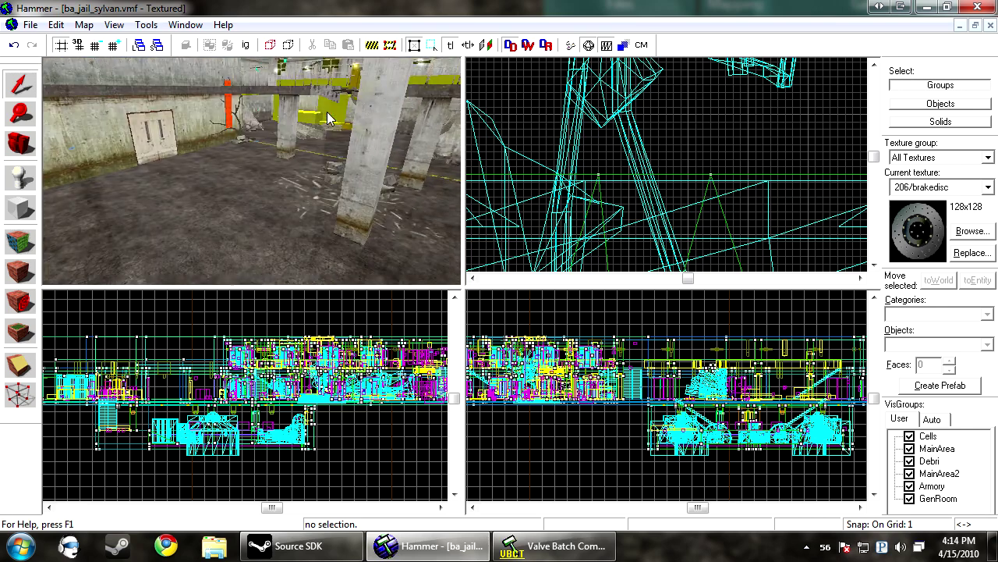
pyautogui.press('Left')
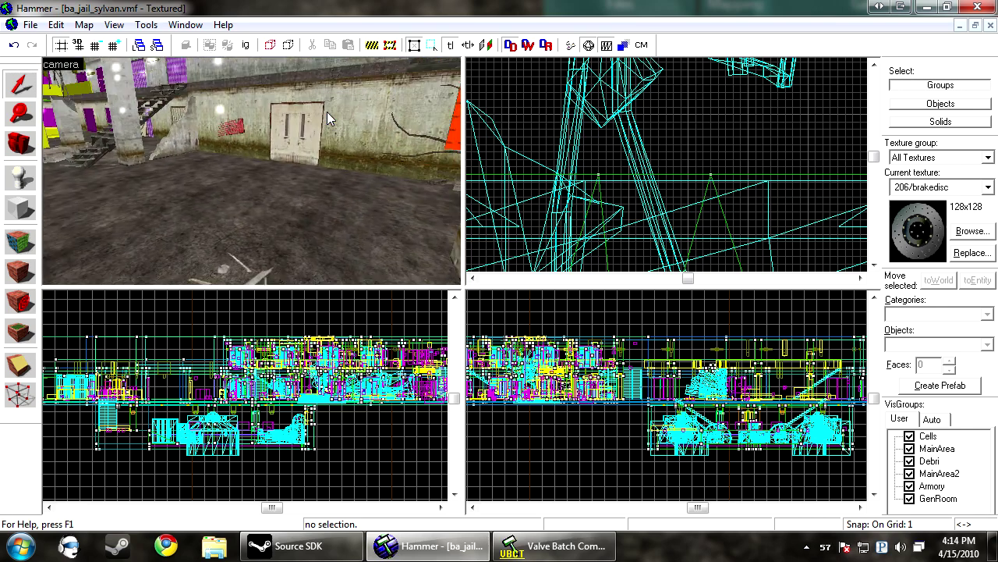
pyautogui.click(146, 25)
pyautogui.click(201, 374)
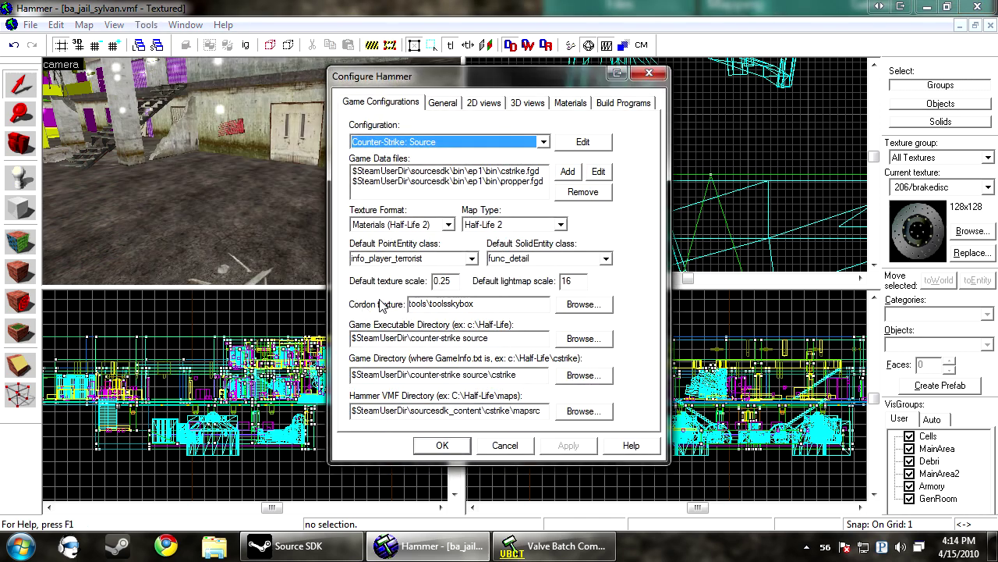
pyautogui.moveTo(501, 304); pyautogui.dragTo(407, 305)
pyautogui.click(508, 307)
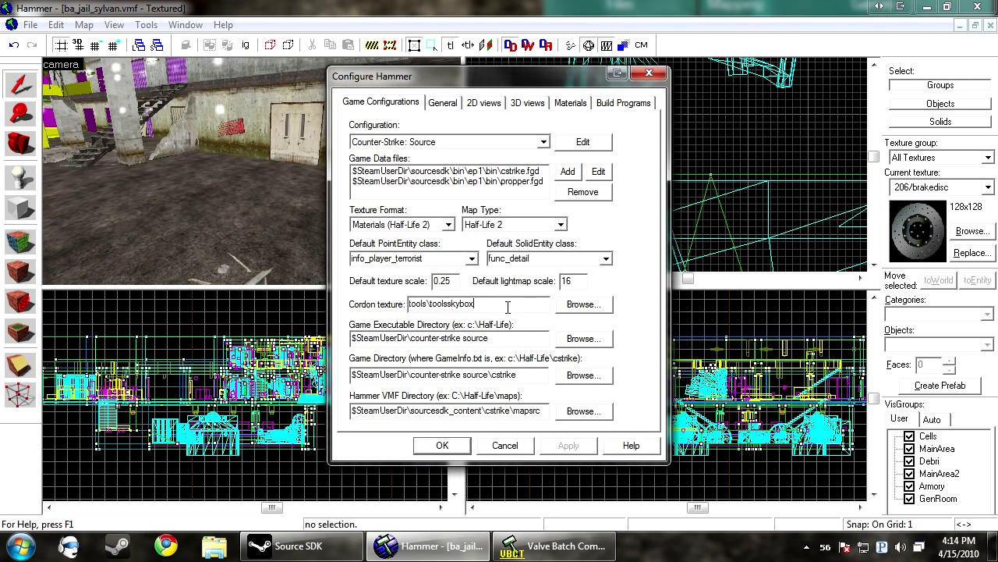
pyautogui.moveTo(504, 307); pyautogui.dragTo(398, 304)
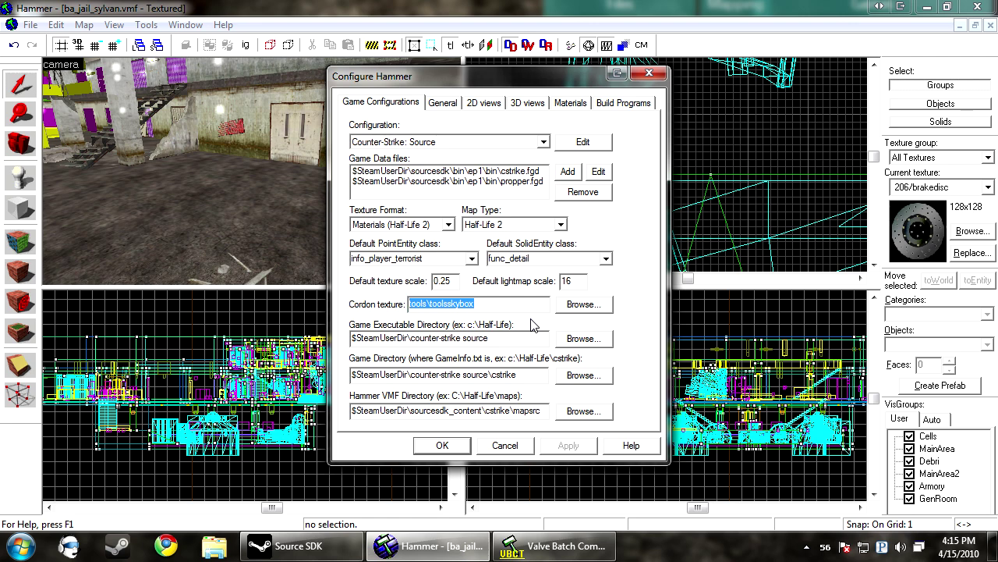
pyautogui.click(500, 449)
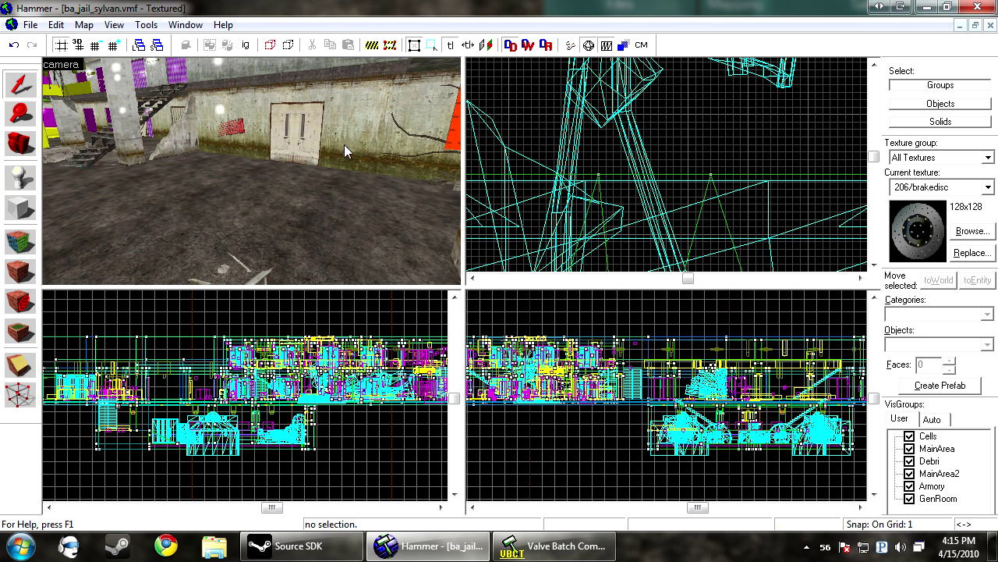
# Start editing the cordon, draw a region about 358 by 674 units in the empty space east of the map, and turn the cordon on
pyautogui.scroll(-10, 344, 145)
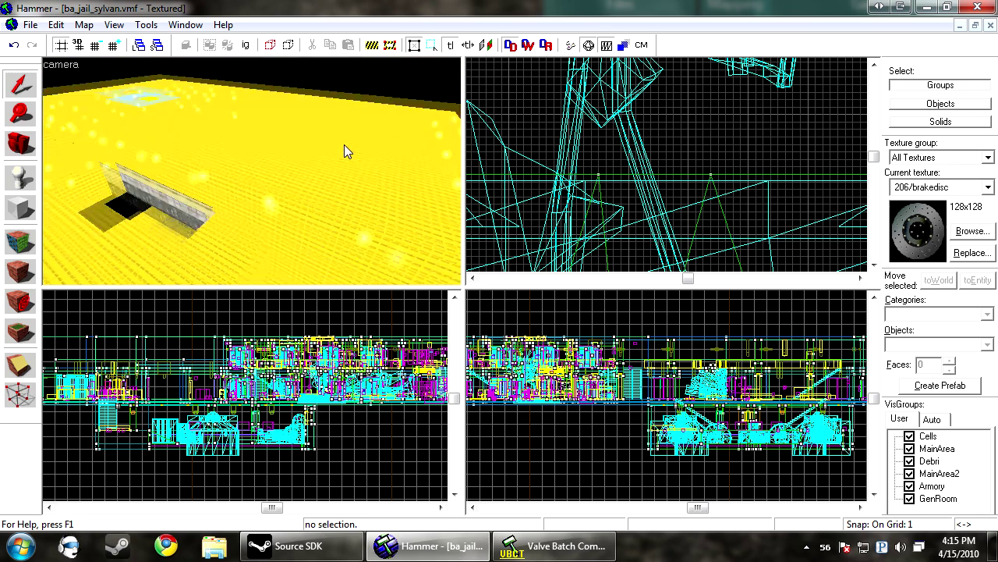
pyautogui.scroll(-3, 344, 144)
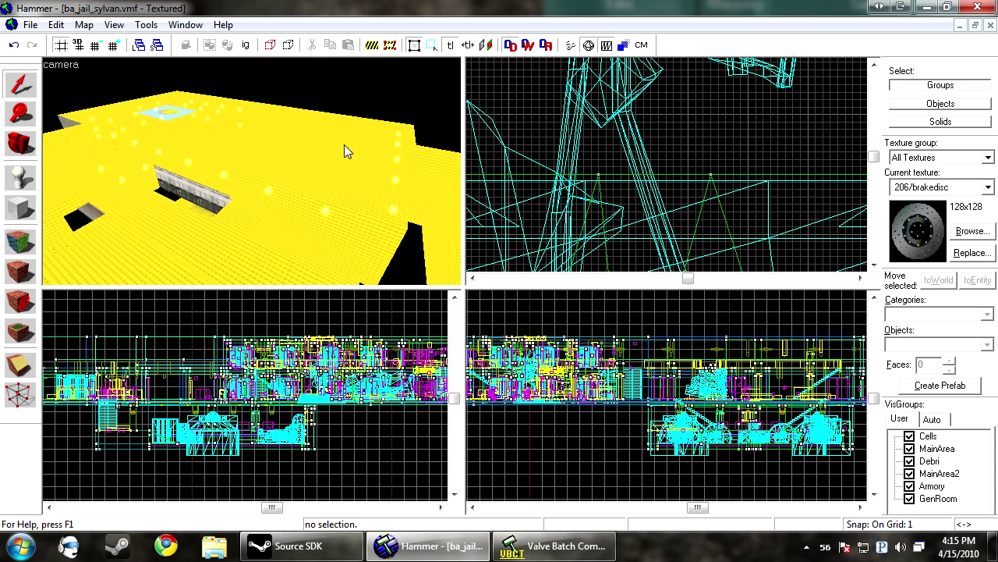
pyautogui.click(391, 46)
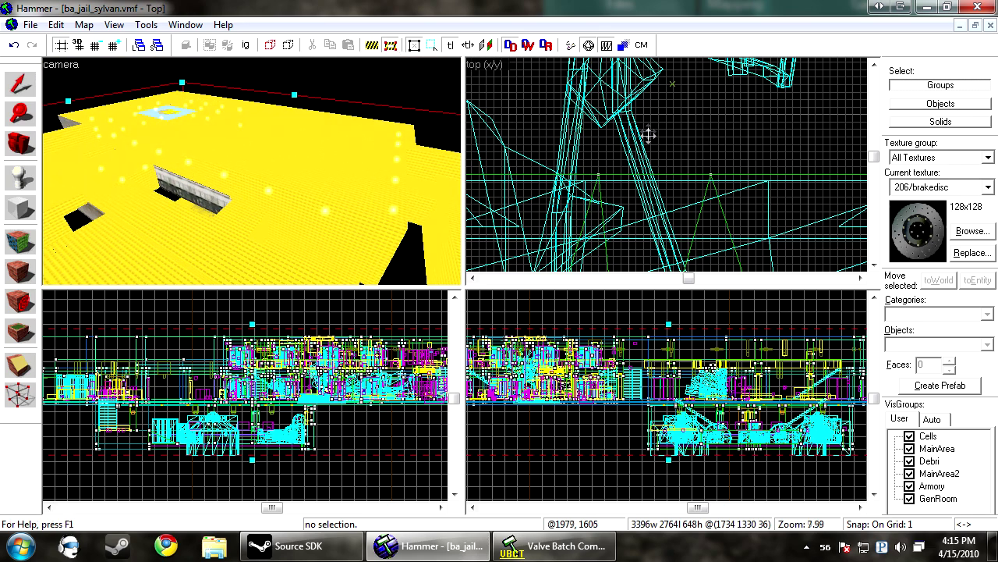
pyautogui.scroll(-6, 647, 133)
pyautogui.scroll(-4, 176, 168)
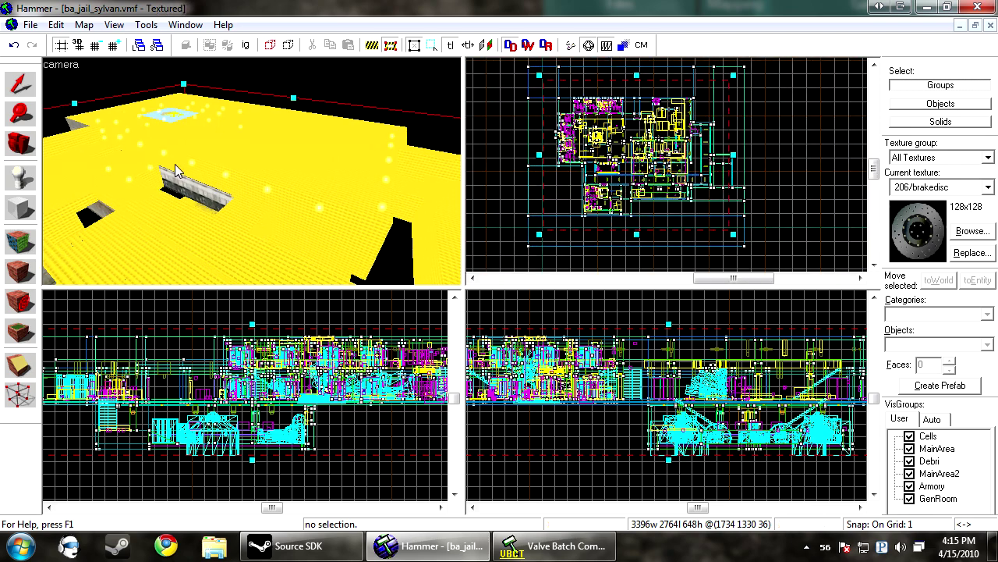
pyautogui.moveTo(780, 126); pyautogui.dragTo(800, 164)
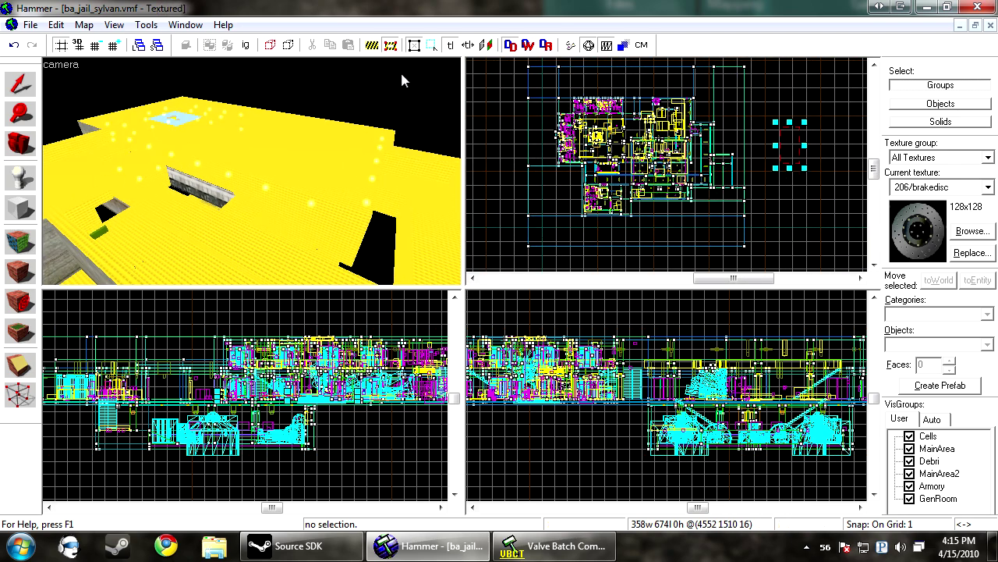
pyautogui.click(369, 45)
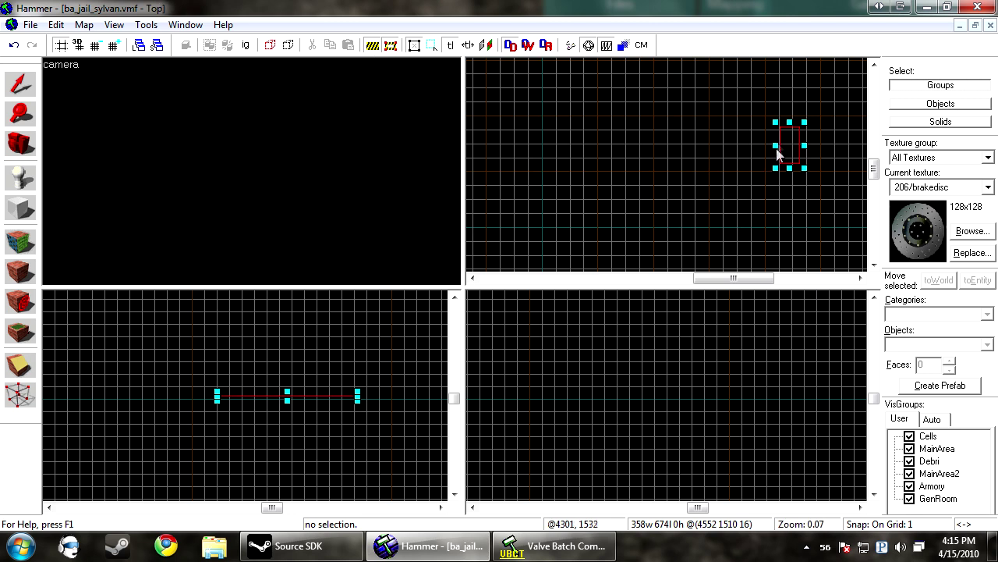
# Redraw the cordon around most of the map in the top view, about 2924 by 2795 units, and turn the cordon off
pyautogui.click(780, 186)
pyautogui.click(783, 215)
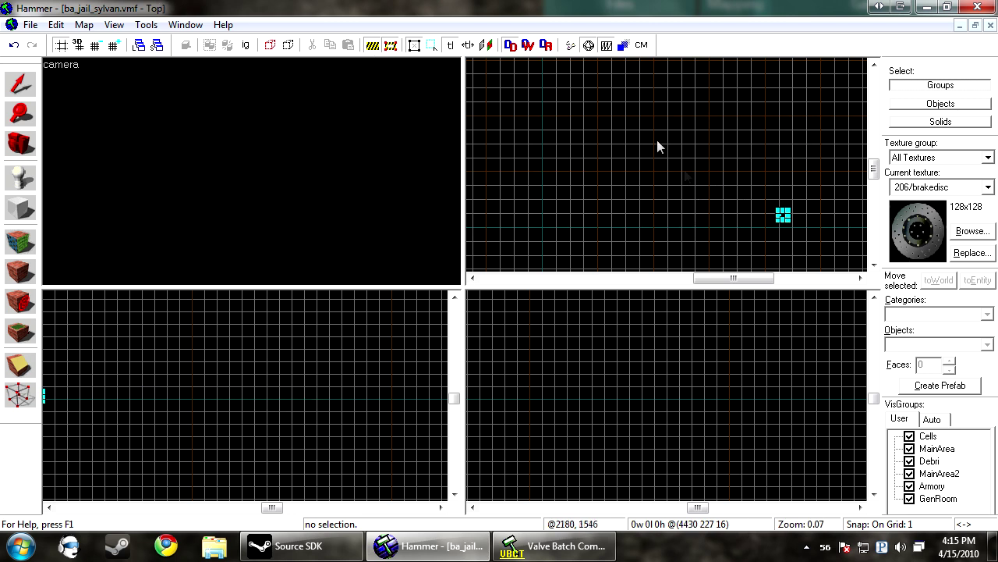
pyautogui.moveTo(590, 120); pyautogui.dragTo(706, 212)
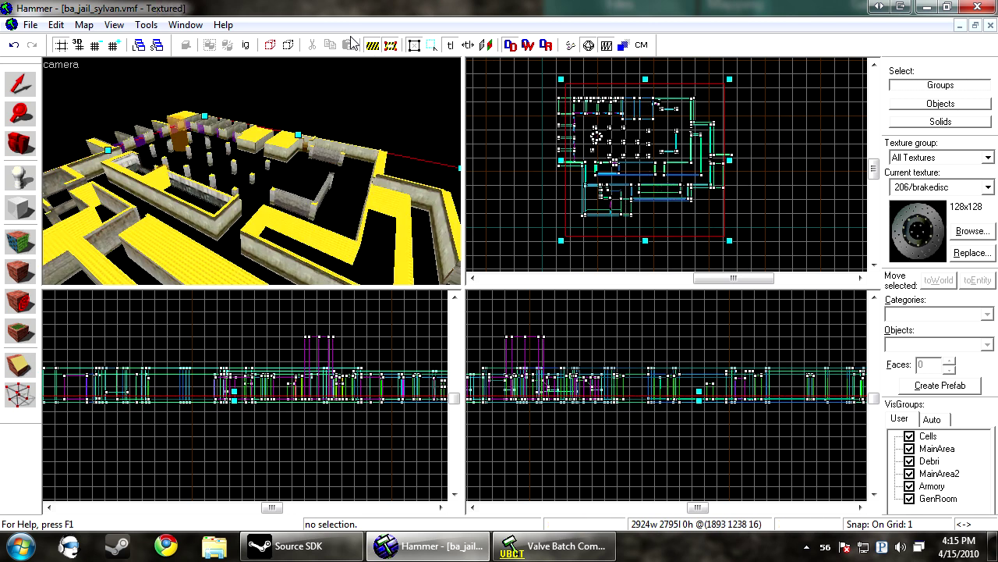
pyautogui.click(375, 47)
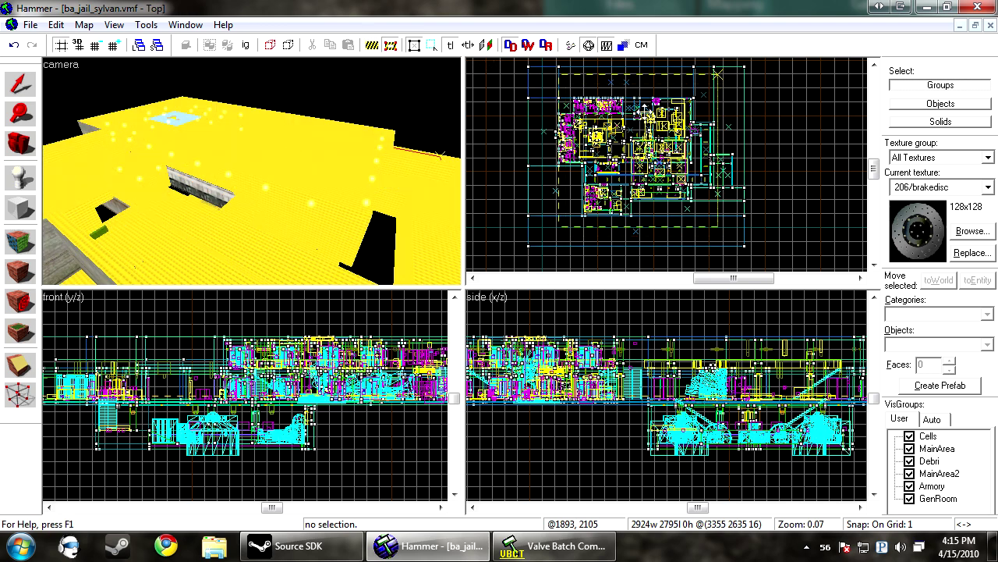
# Shift the cordon region west and narrow it from its east side to about 1585 by 2714 units
pyautogui.moveTo(634, 107); pyautogui.dragTo(633, 107)
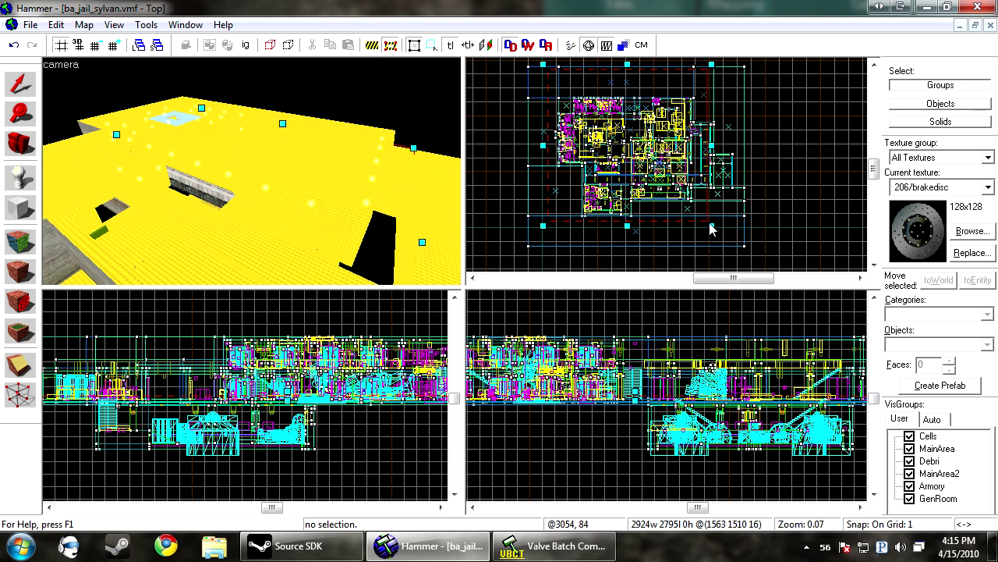
pyautogui.moveTo(709, 224); pyautogui.dragTo(647, 221)
pyautogui.press('z')
pyautogui.press('w')
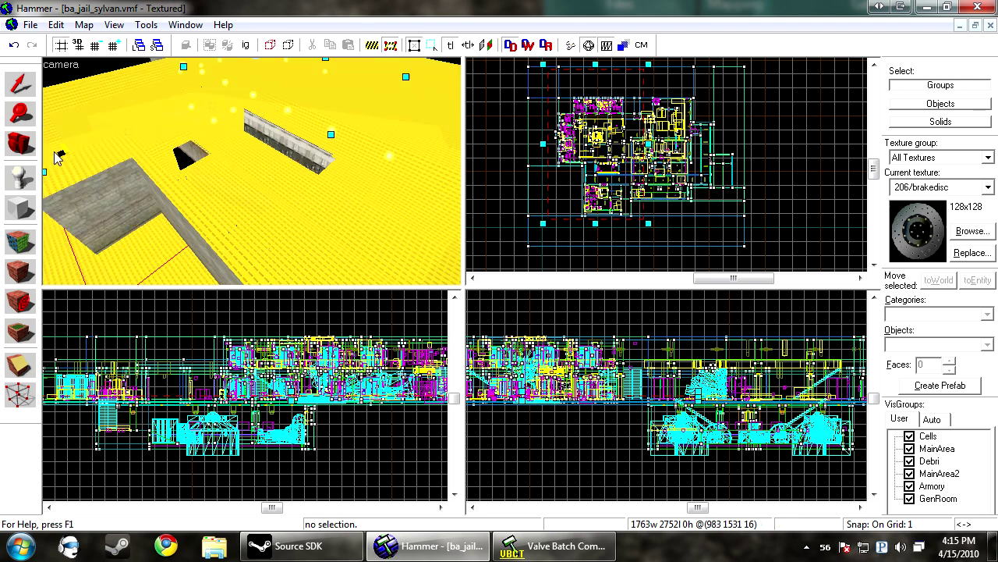
pyautogui.press('w')
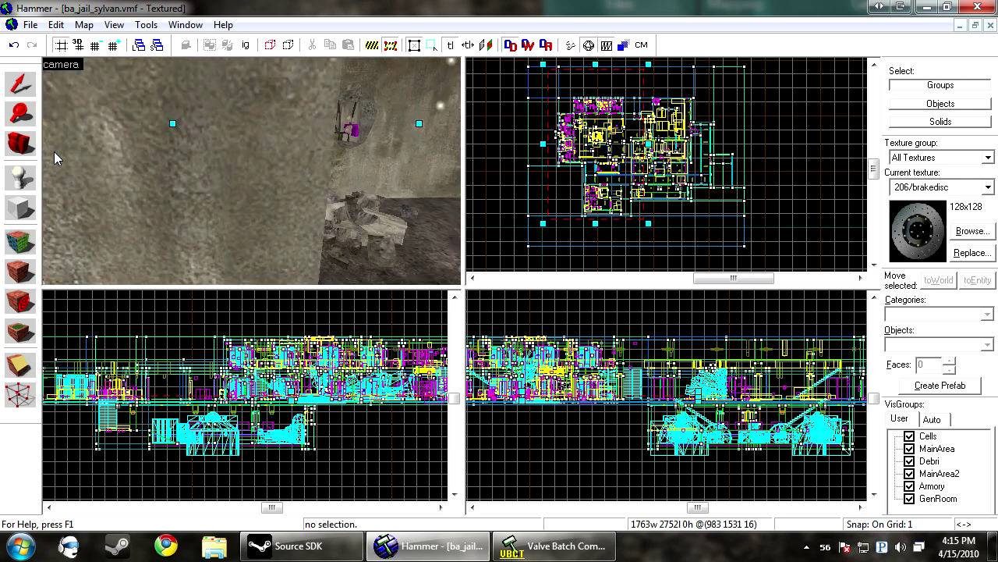
pyautogui.scroll(3, 706, 234)
pyautogui.scroll(-2, 706, 234)
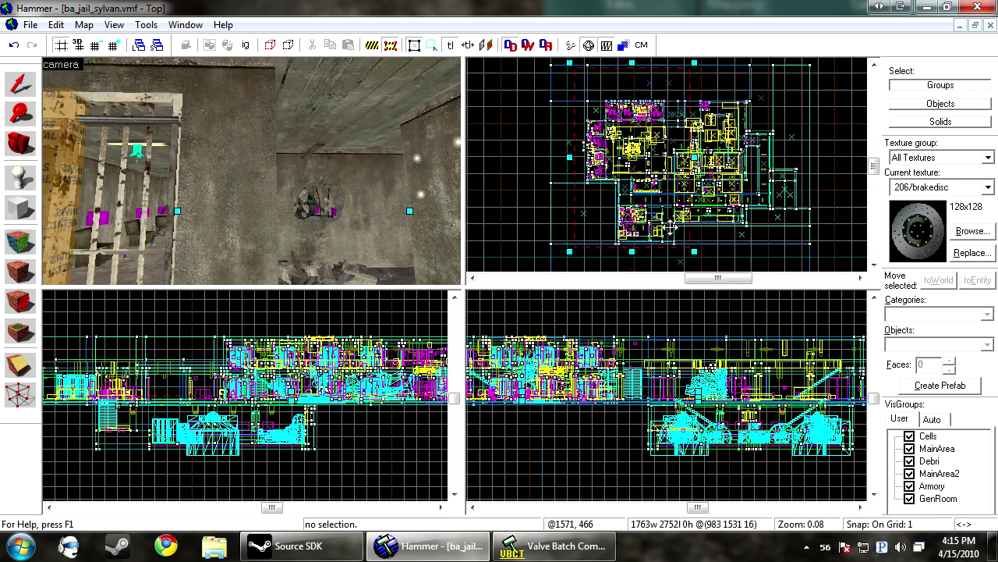
pyautogui.scroll(2, 709, 236)
pyautogui.moveTo(710, 230); pyautogui.dragTo(674, 222)
pyautogui.scroll(-7, 674, 222)
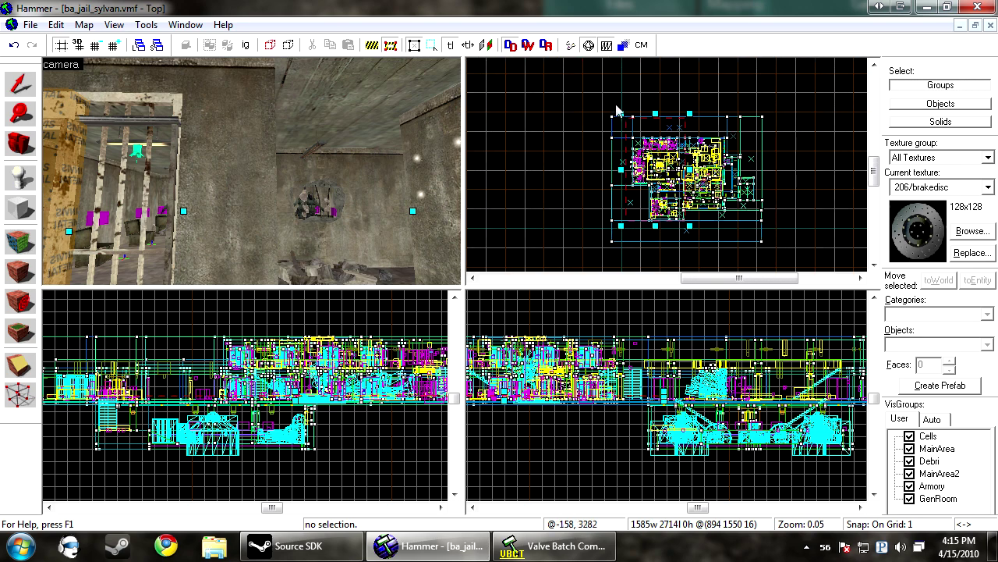
# Fit the cordon around the map's southwest rooms, about 981 by 665 units and 217 units high, and turn it on
pyautogui.scroll(7, 632, 140)
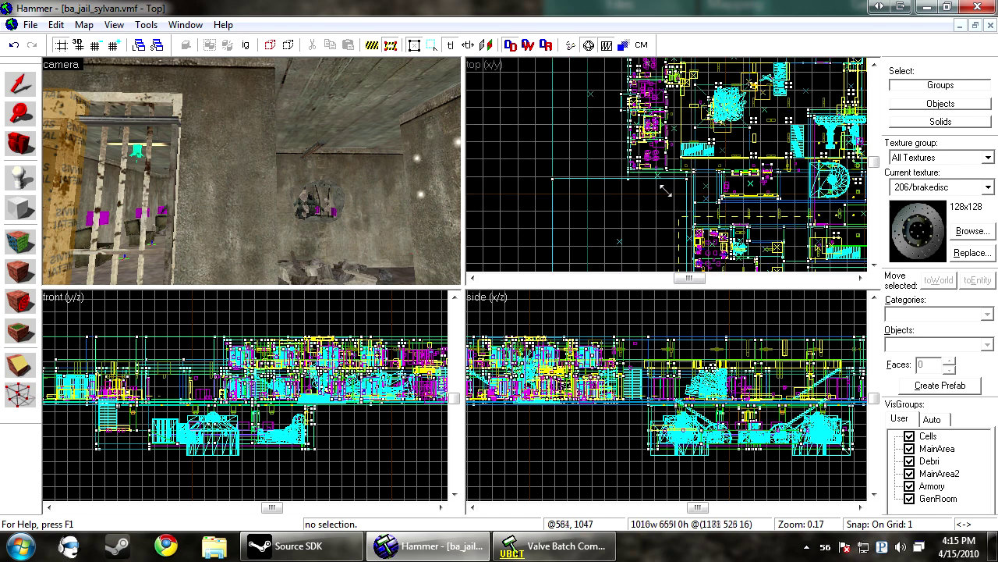
pyautogui.scroll(-2, 679, 375)
pyautogui.scroll(3, 688, 465)
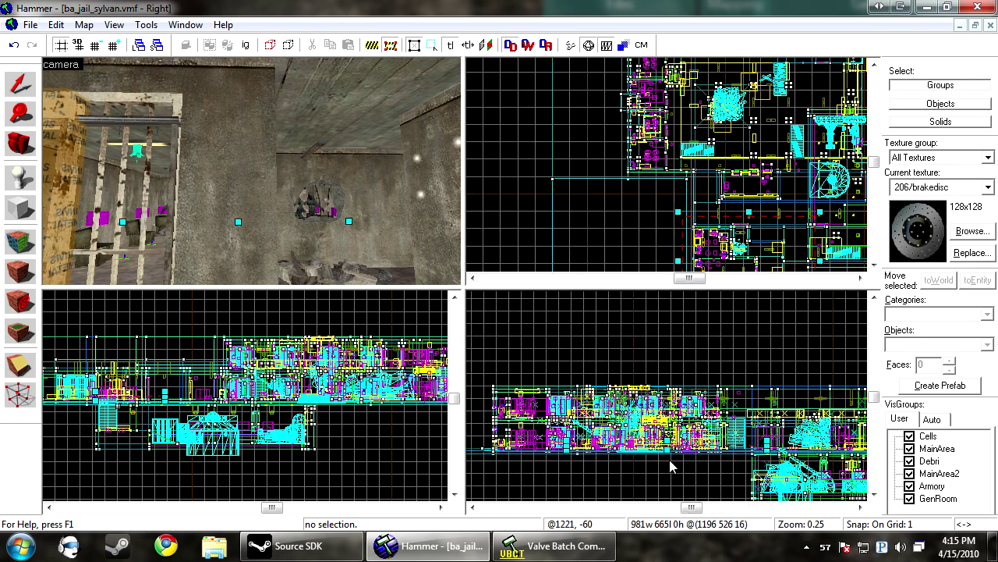
pyautogui.scroll(2, 669, 460)
pyautogui.moveTo(664, 455); pyautogui.dragTo(667, 391)
pyautogui.click(372, 46)
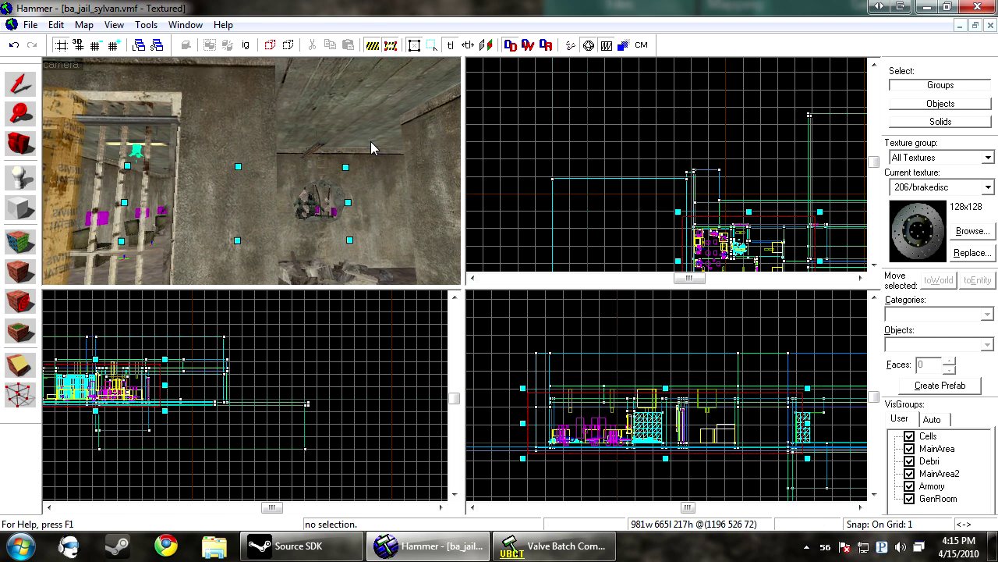
# Raise the top of the cordon region so it is about 248 units high, and finish editing the cordon
pyautogui.press('z')
pyautogui.press('s')
pyautogui.press('s')
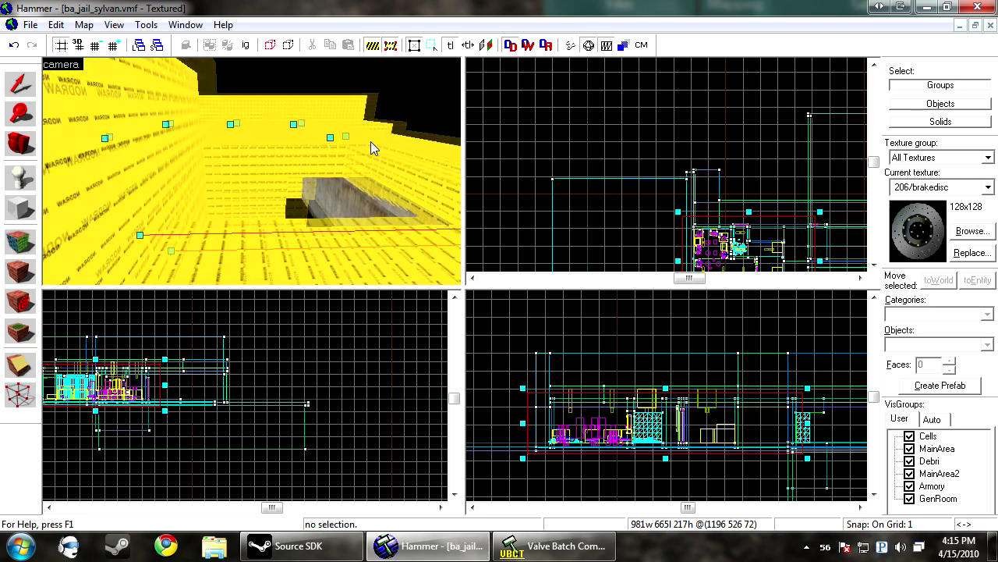
pyautogui.press('a')
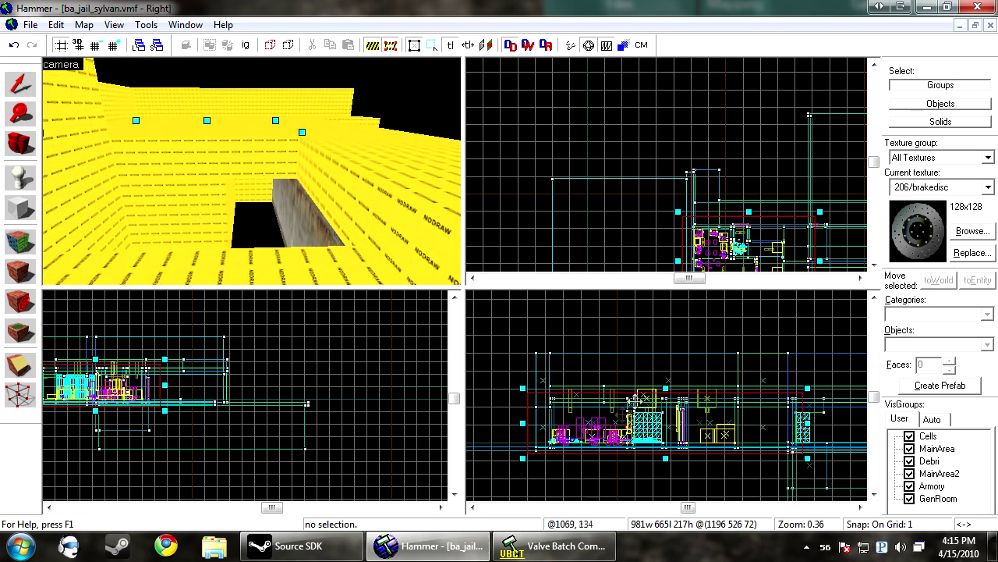
pyautogui.moveTo(667, 388); pyautogui.dragTo(668, 379)
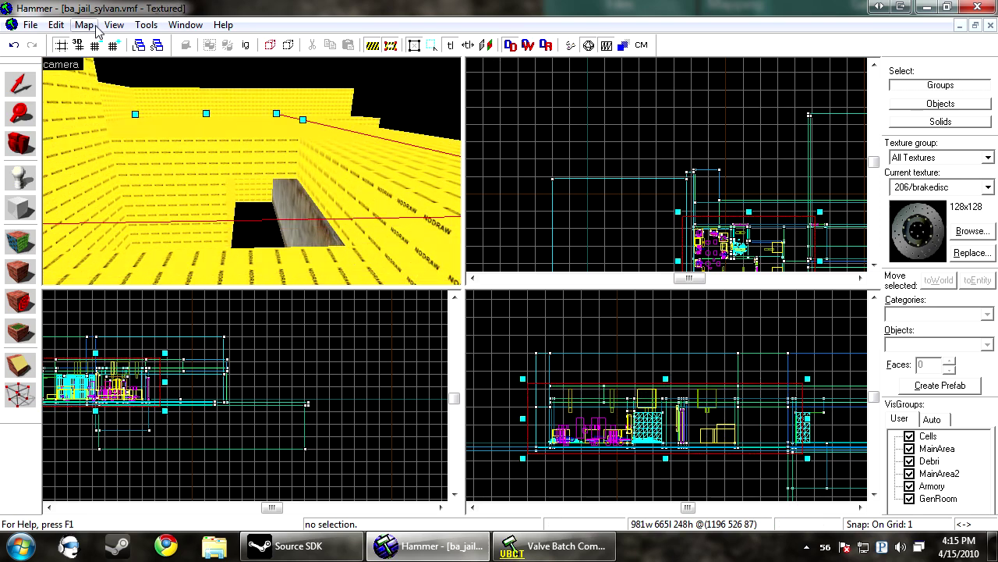
pyautogui.click(21, 84)
# Examine the cordoned section in the top view and 3D view, from outside and along the corridor with the metal door
pyautogui.scroll(-4, 676, 76)
pyautogui.scroll(5, 746, 93)
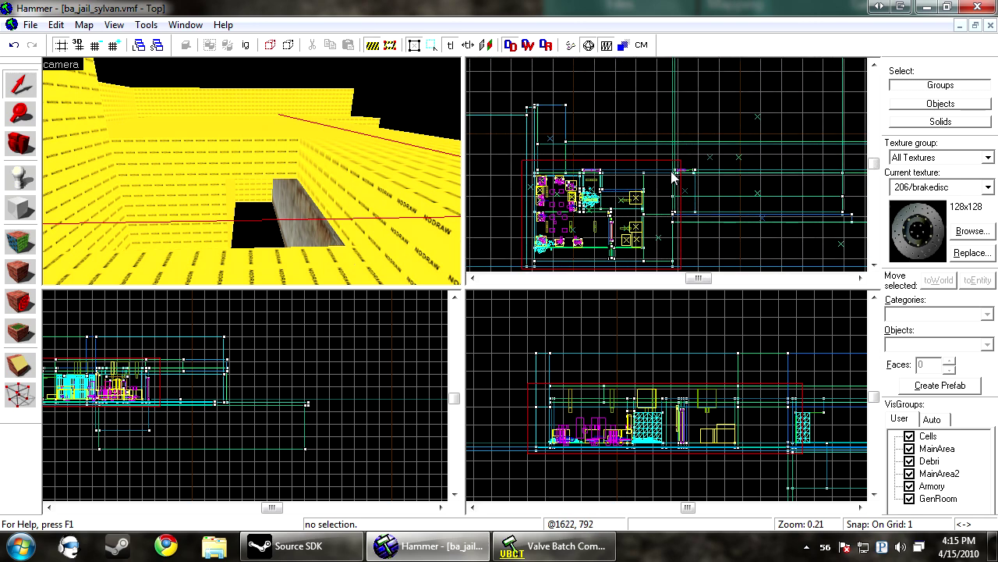
pyautogui.press('s')
pyautogui.press('s')
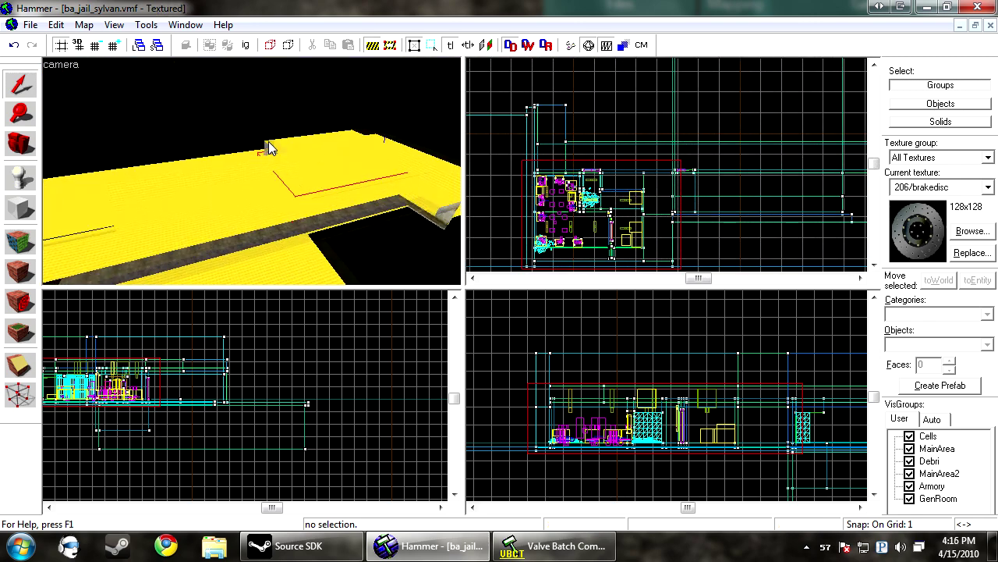
pyautogui.press('w')
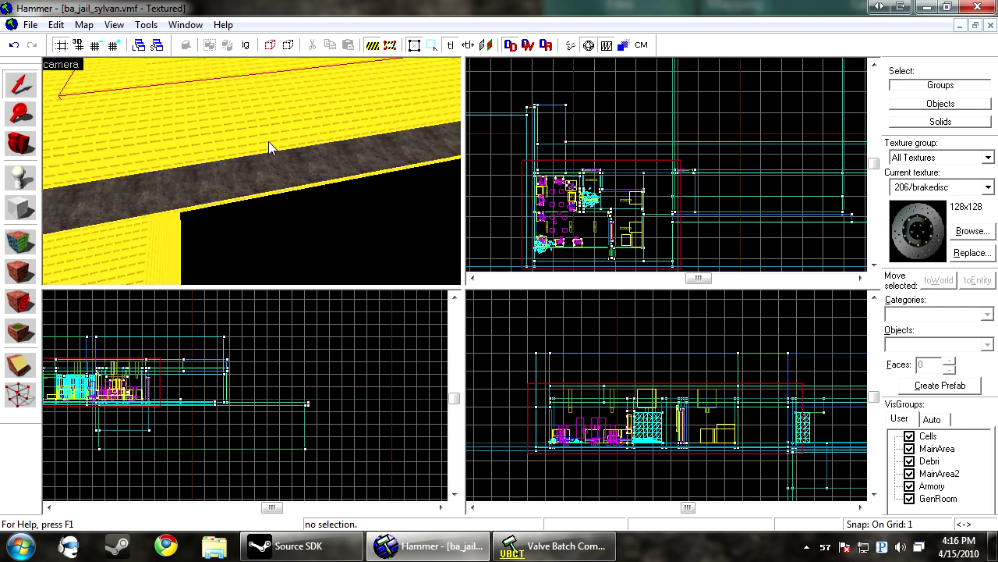
pyautogui.press('w')
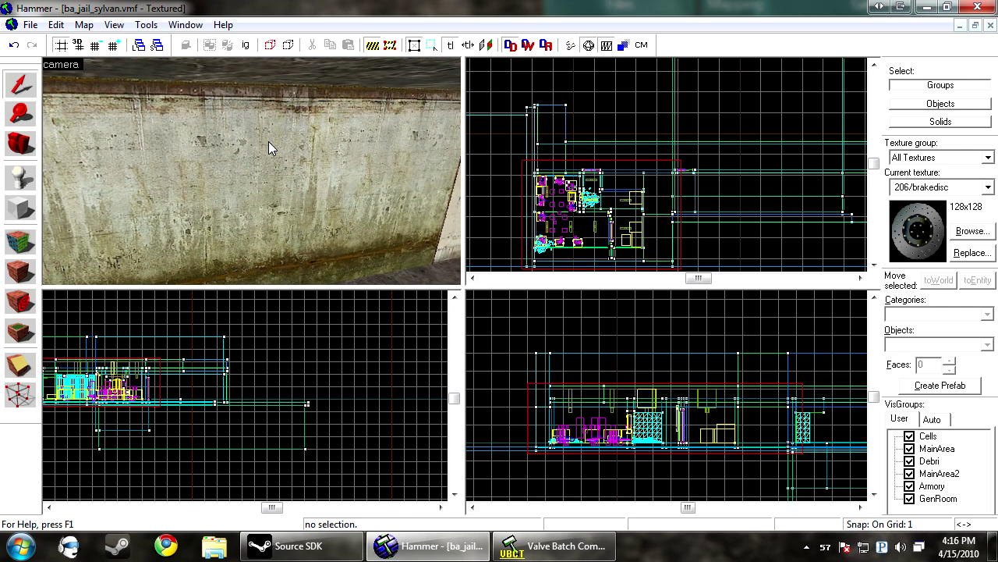
pyautogui.press('d')
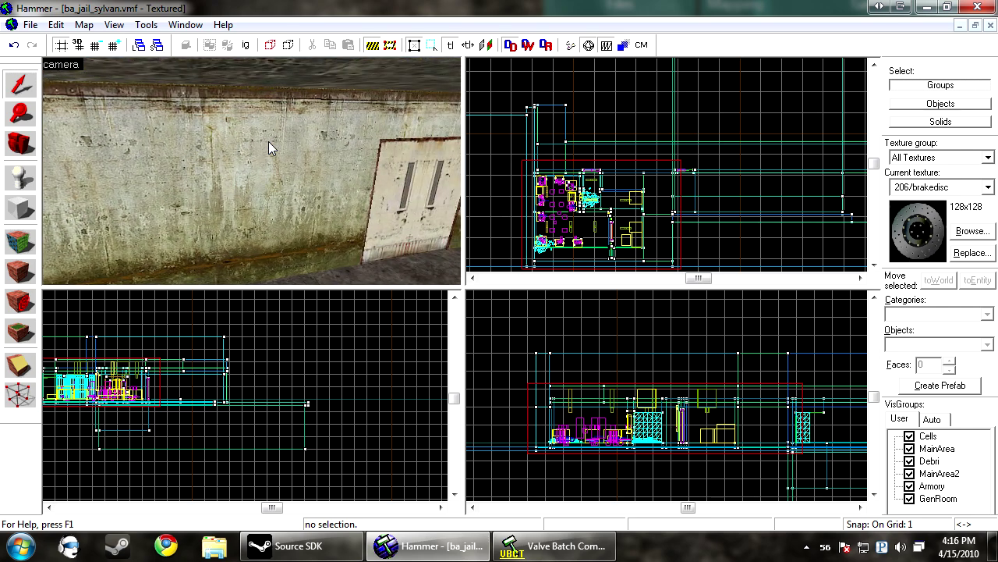
pyautogui.press('w')
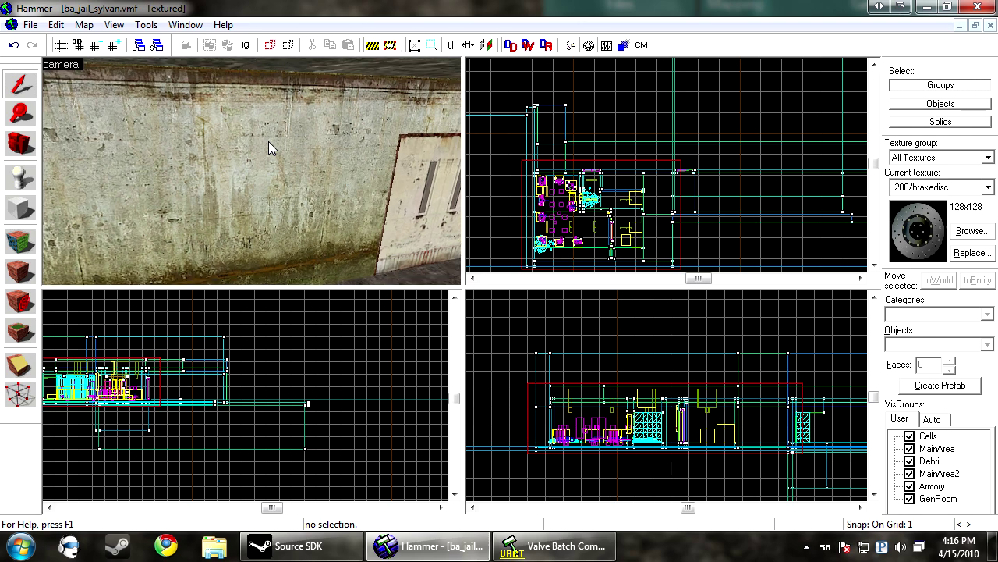
pyautogui.press('s')
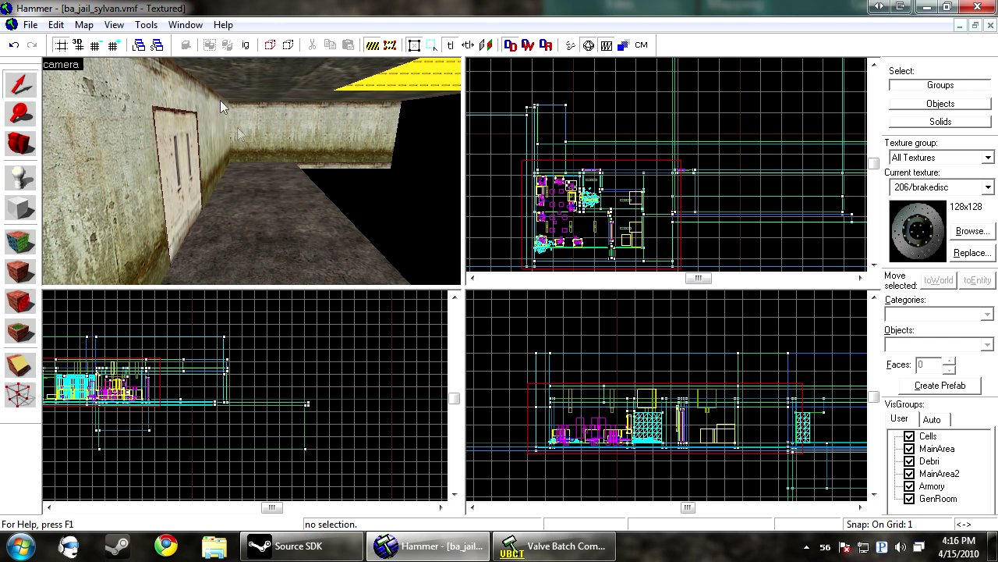
pyautogui.press('z')
pyautogui.press('s')
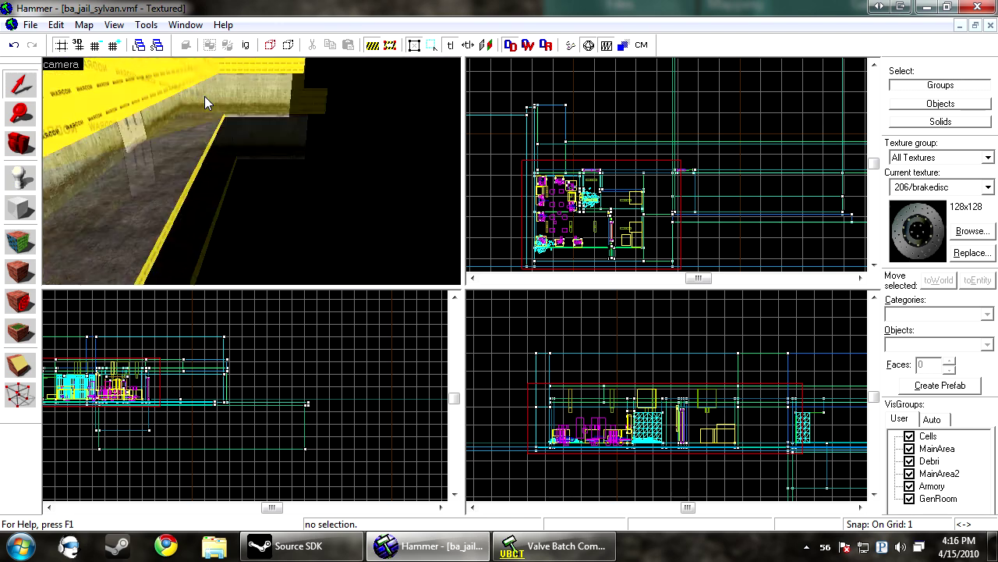
pyautogui.scroll(-6, 205, 101)
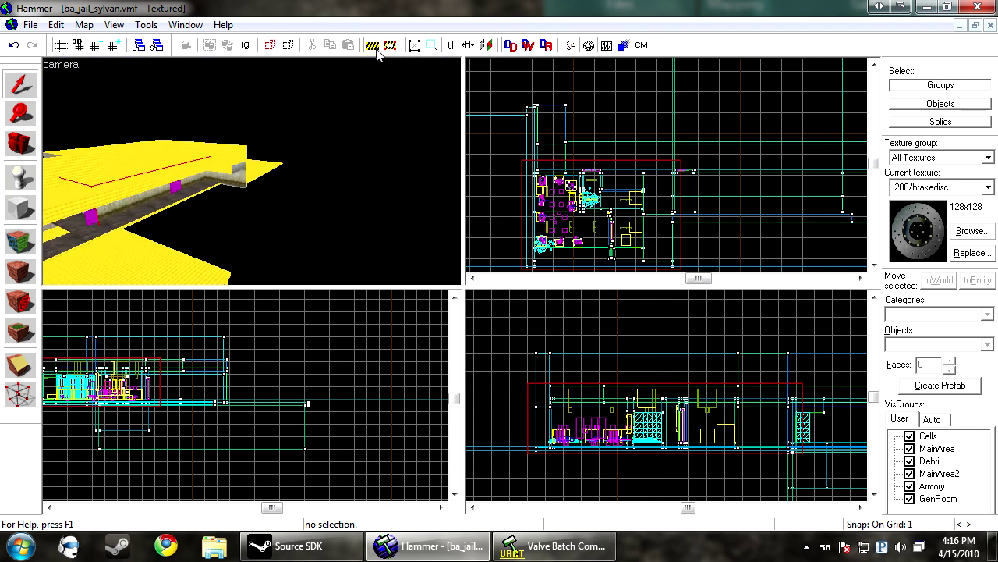
# Turn the cordon off, then turn off HDR in the Run Map compile options and close them without compiling
pyautogui.click(560, 47)
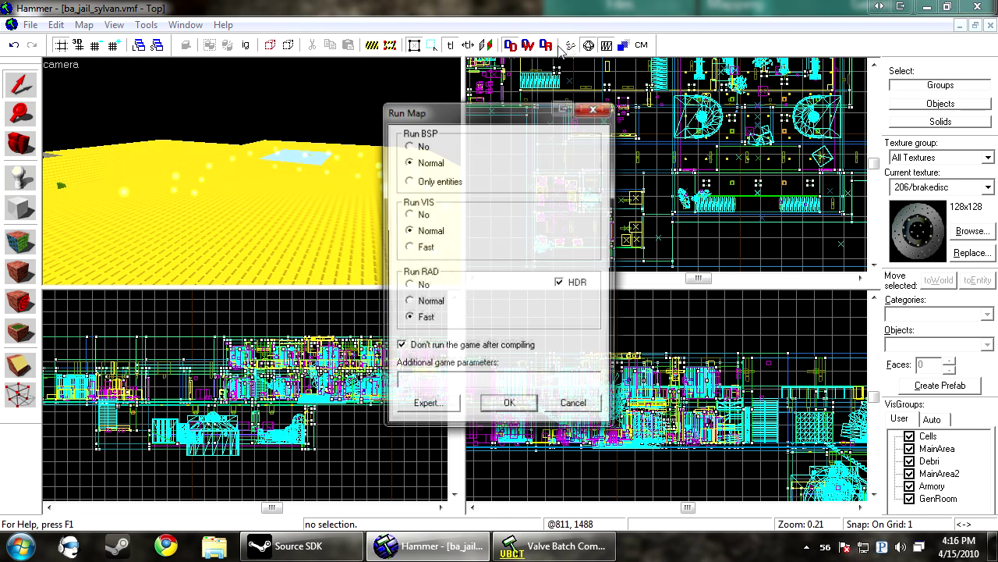
pyautogui.click(560, 283)
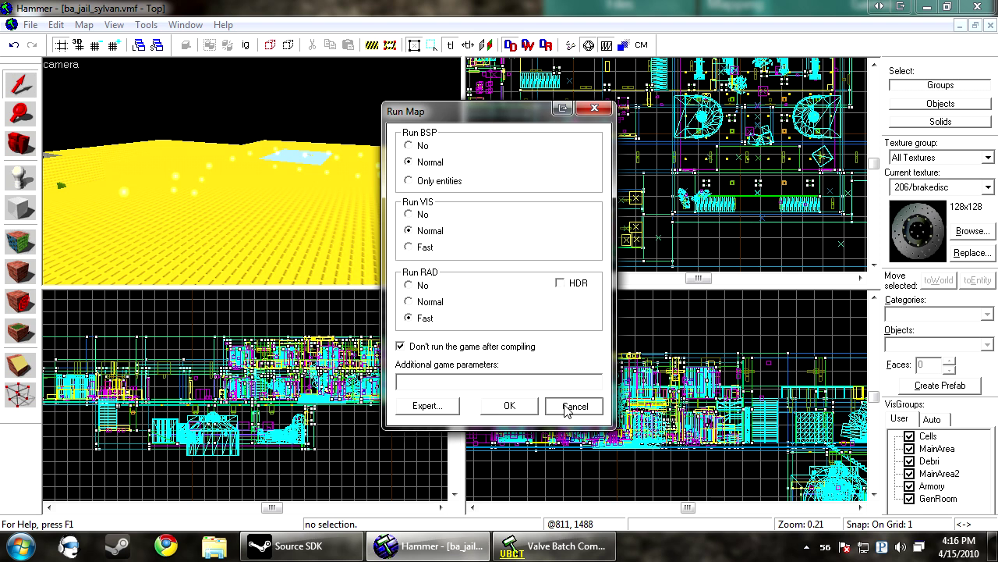
pyautogui.click(510, 405)
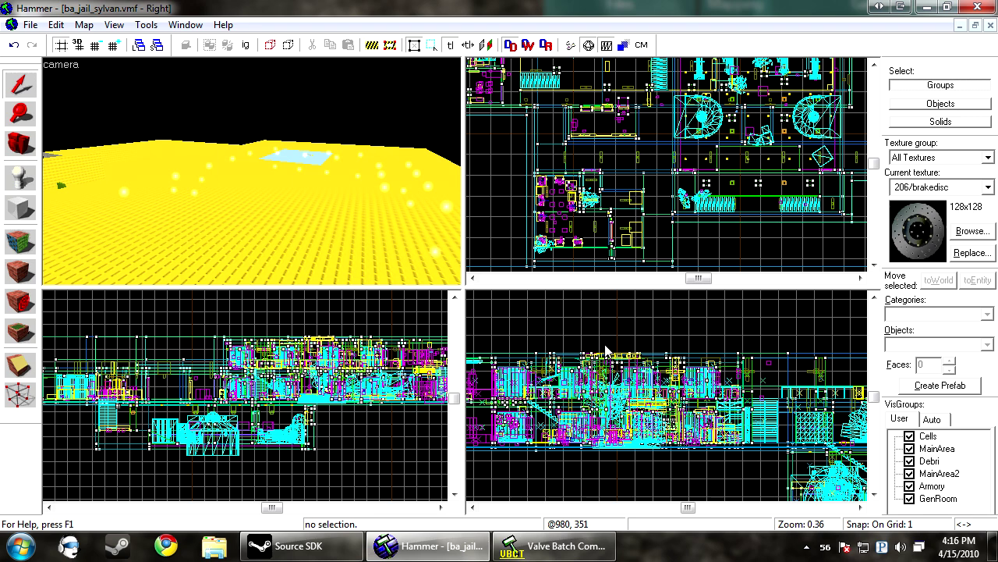
# Switch to the Valve Batch Compile Tool to show its compile options for ba_jail_sylvan.vmf
pyautogui.click(552, 546)
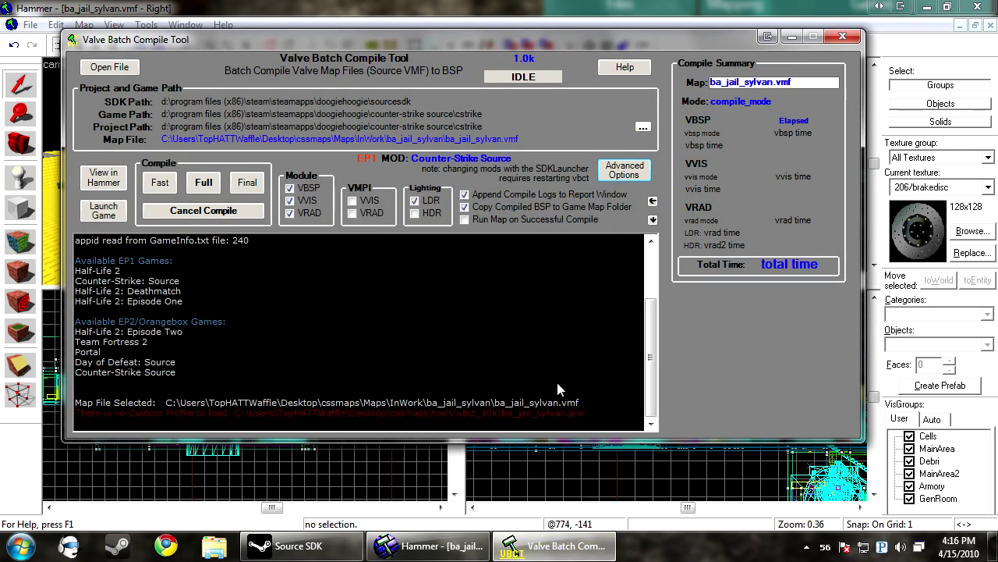